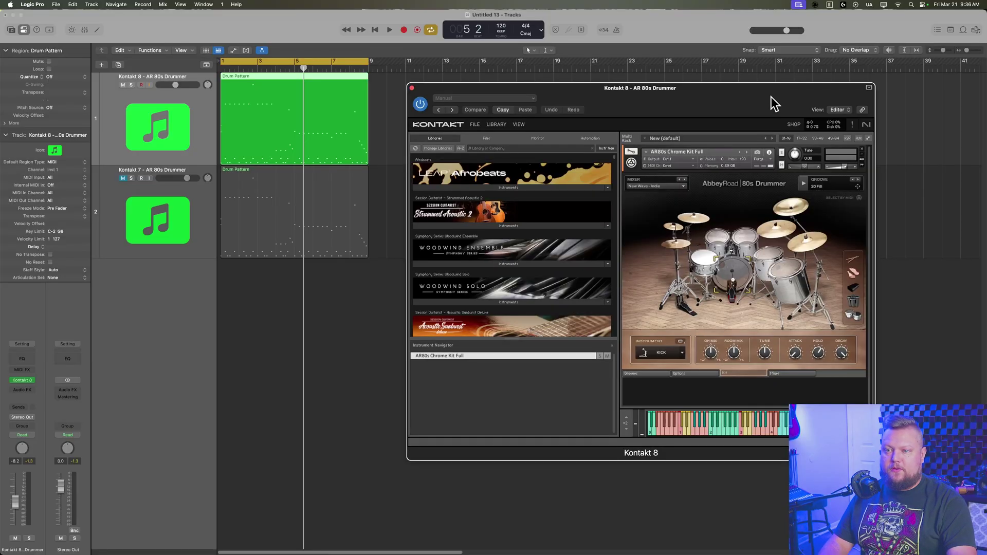
- Move the Kontakt 8 window with AR80s Chrome Kit Full slightly up and left
{"action": "left_click_drag", "start_coordinate": [772, 97], "coordinate": [730, 97]}
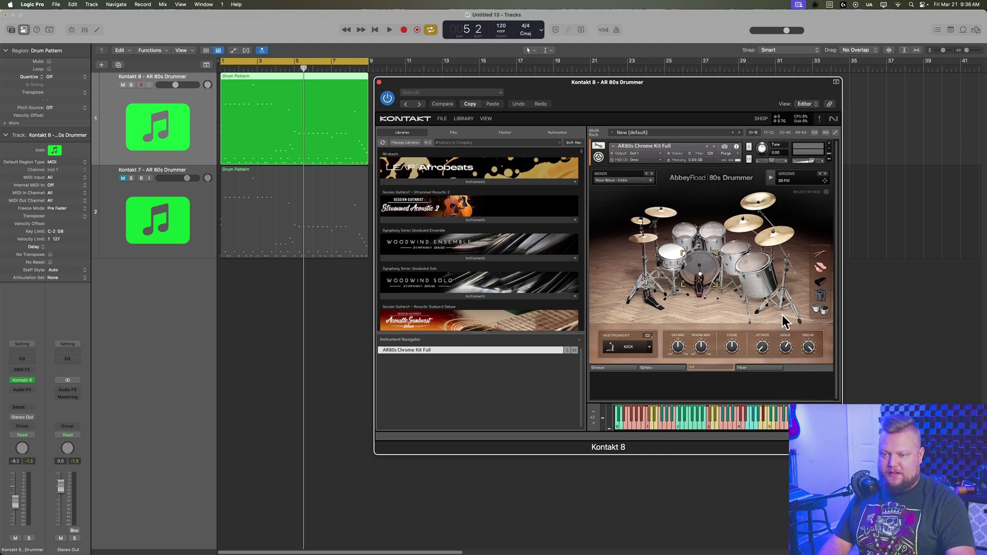
- Show the 80s Drummer mixer and step through the Snare, HiHat, Tom 1, OH and Room channels
{"action": "left_click", "coordinate": [750, 369]}
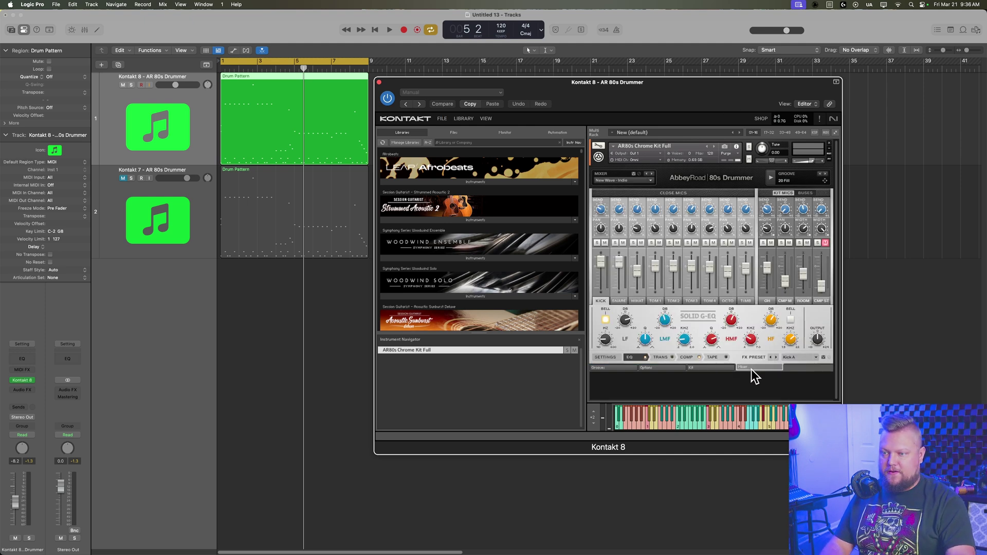
{"action": "left_click", "coordinate": [620, 303]}
{"action": "left_click", "coordinate": [637, 302]}
{"action": "left_click", "coordinate": [655, 301]}
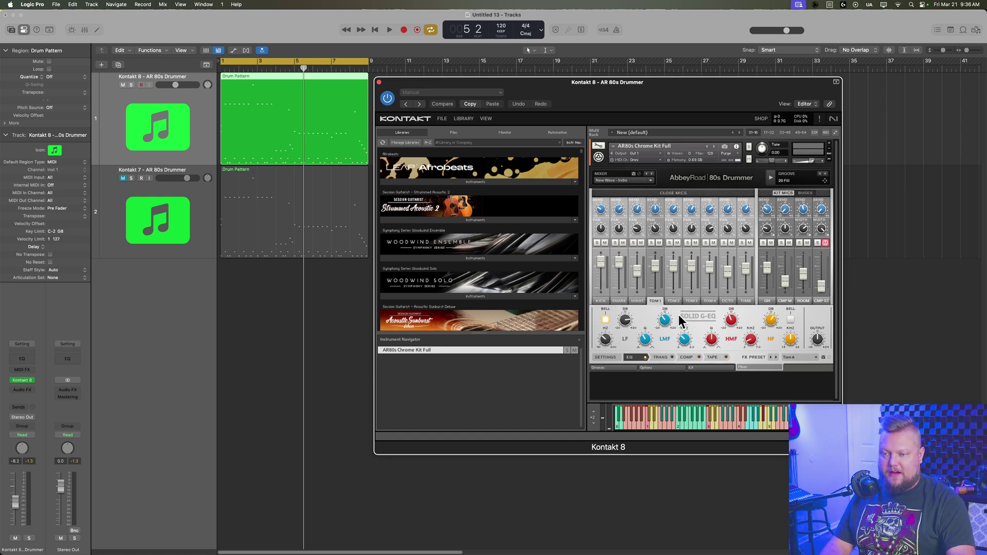
{"action": "left_click", "coordinate": [766, 301]}
{"action": "left_click", "coordinate": [803, 301]}
{"action": "left_click", "coordinate": [767, 301]}
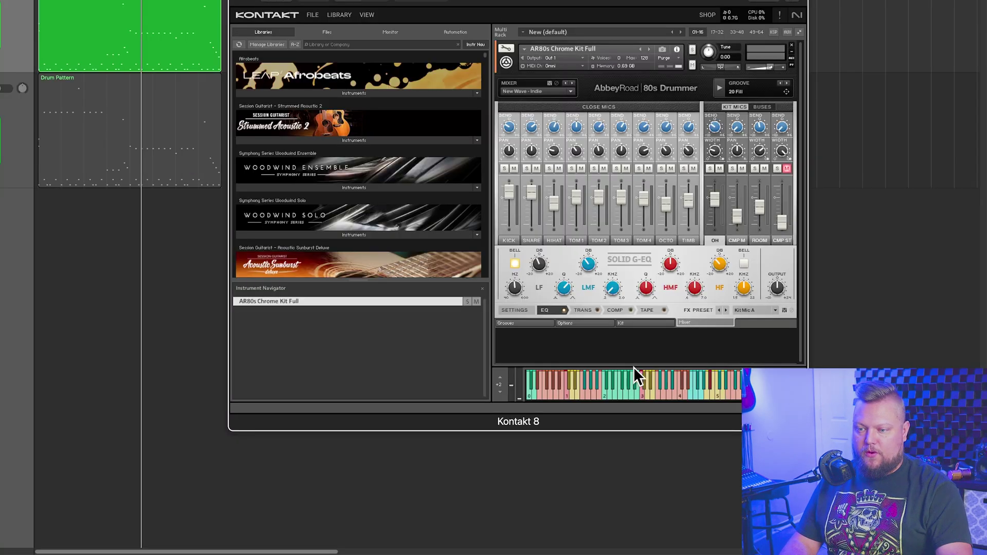
- Show routing settings for the KICK channel and list its output destinations
{"action": "left_click", "coordinate": [525, 309]}
{"action": "left_click", "coordinate": [509, 240]}
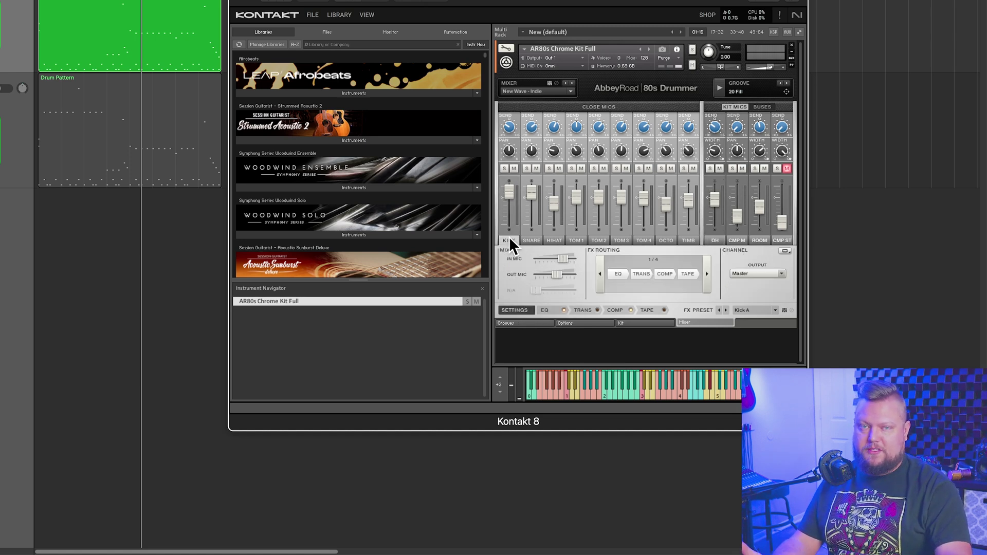
{"action": "left_click", "coordinate": [750, 274]}
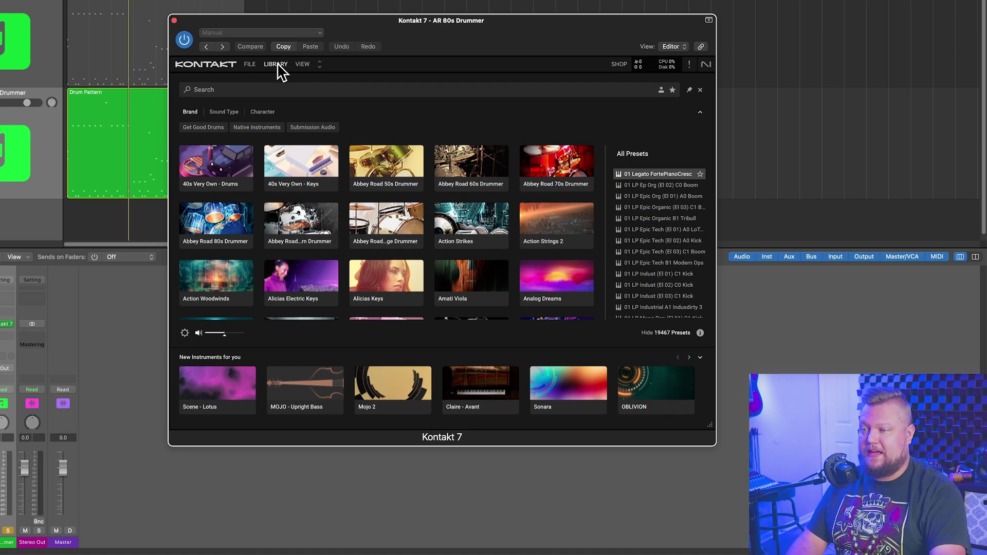
- Close the library browser and show the rack with the libraries side pane
{"action": "left_click", "coordinate": [280, 67]}
{"action": "left_click", "coordinate": [303, 65]}
{"action": "left_click", "coordinate": [359, 76]}
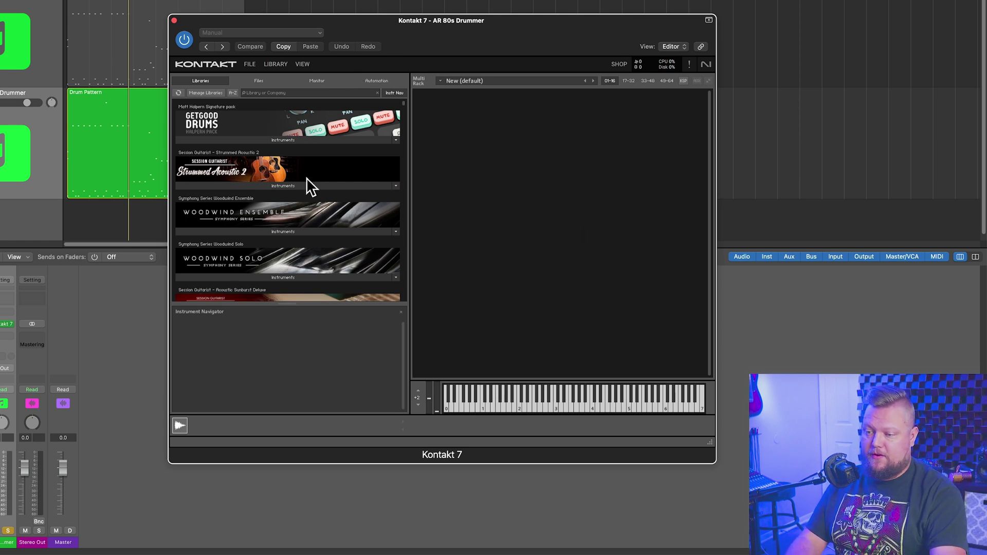
- Show the Outputs section and apply the factory Stereo 16x output configuration
{"action": "left_click", "coordinate": [303, 63]}
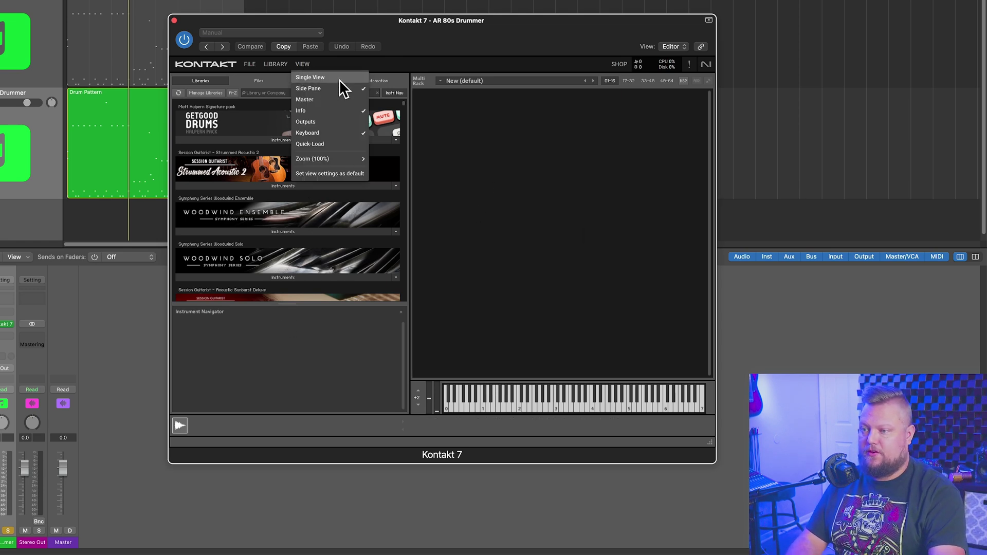
{"action": "left_click", "coordinate": [328, 122]}
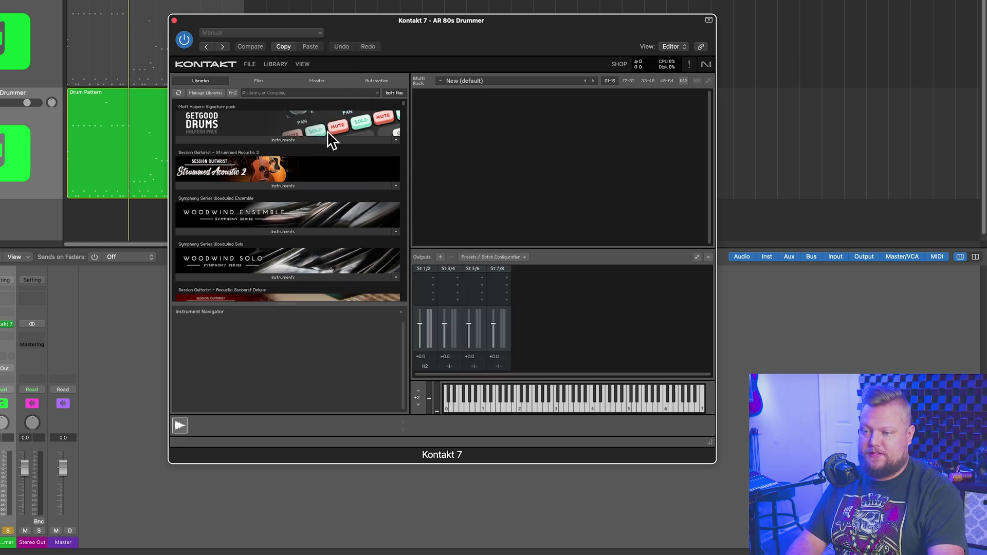
{"action": "left_click", "coordinate": [498, 257]}
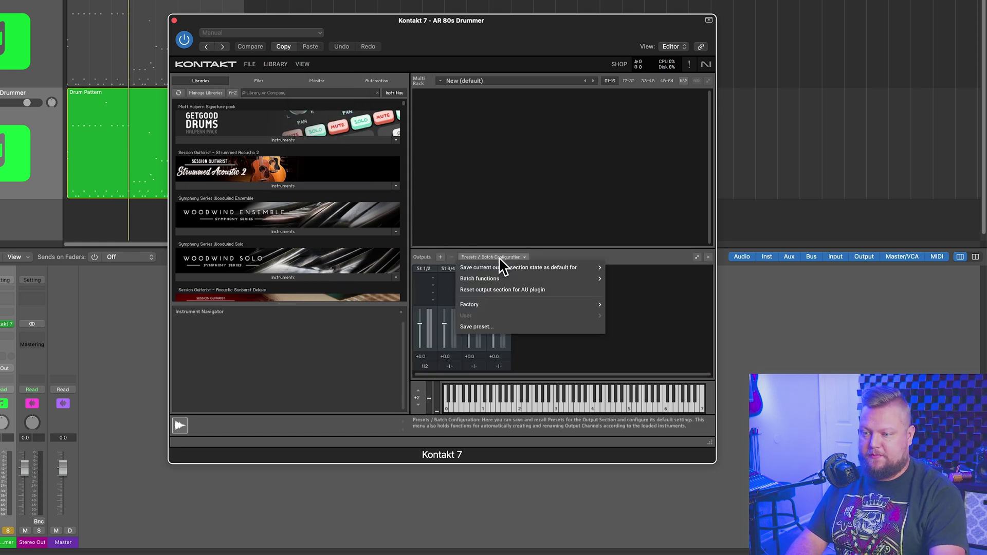
{"action": "mouse_move", "coordinate": [492, 304]}
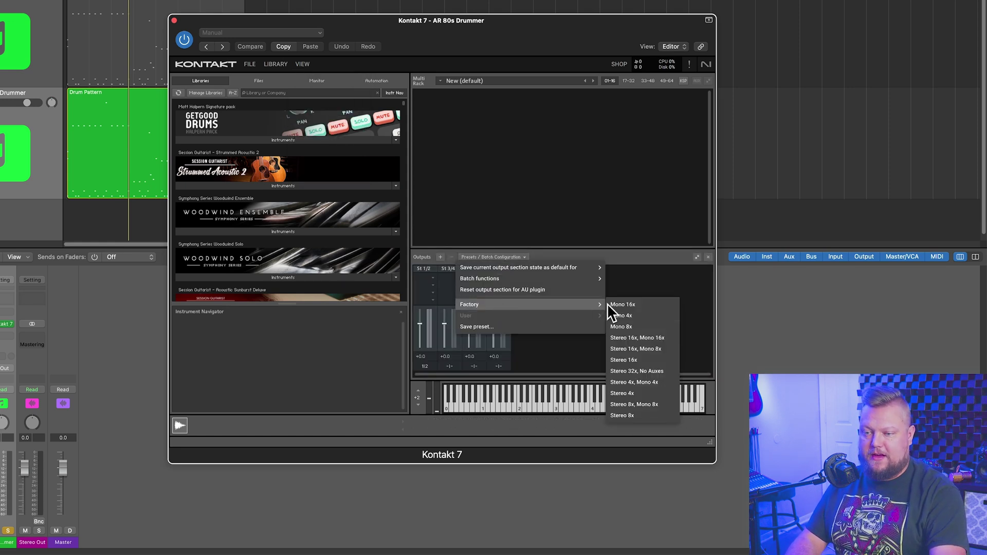
{"action": "left_click", "coordinate": [650, 360]}
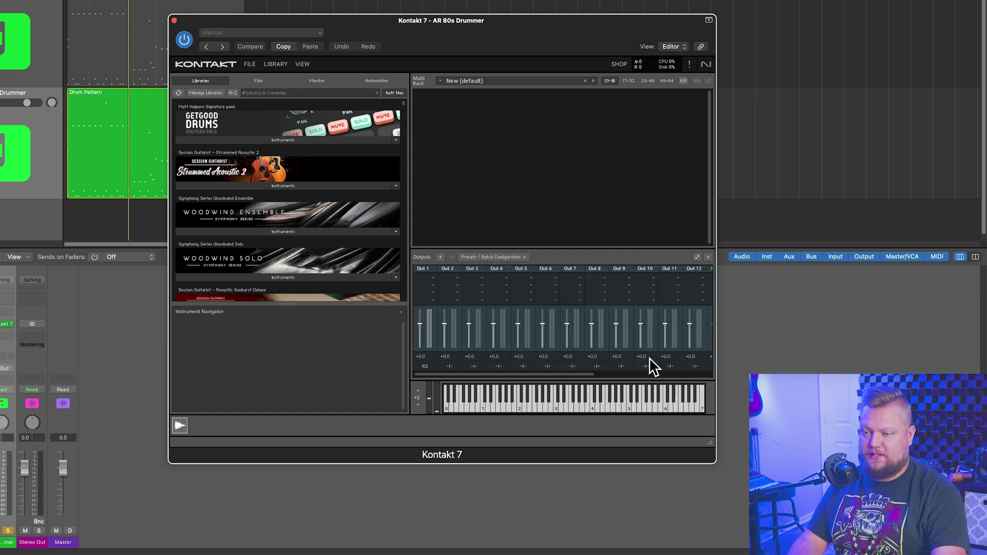
- Reload the Kontakt 7 instrument as Multi-Output (16xStereo)
{"action": "left_click", "coordinate": [10, 323]}
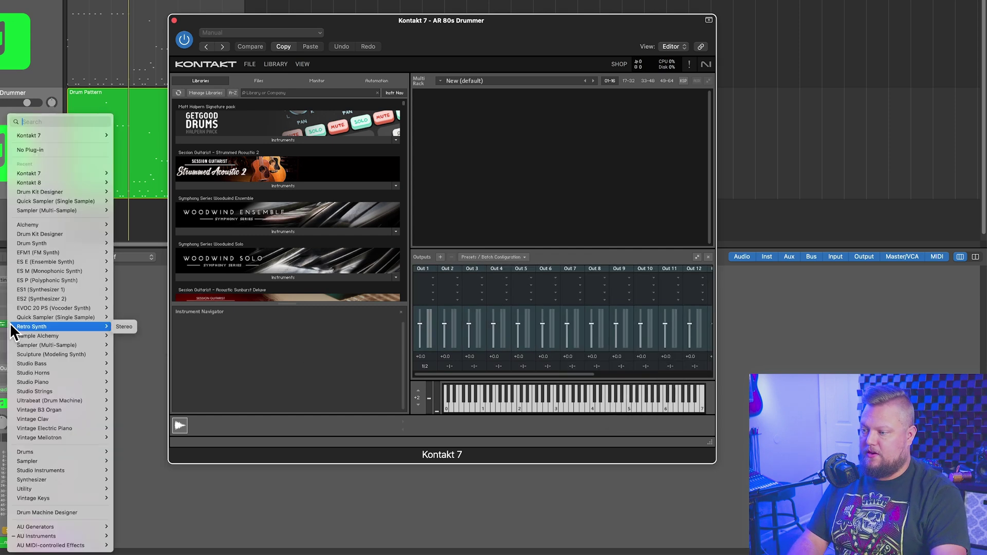
{"action": "mouse_move", "coordinate": [49, 136]}
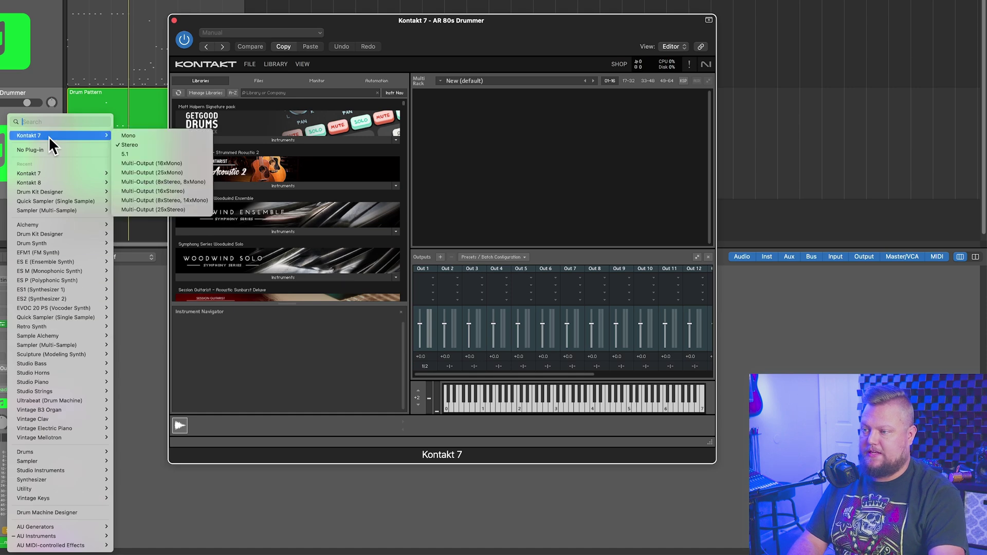
{"action": "left_click", "coordinate": [189, 190]}
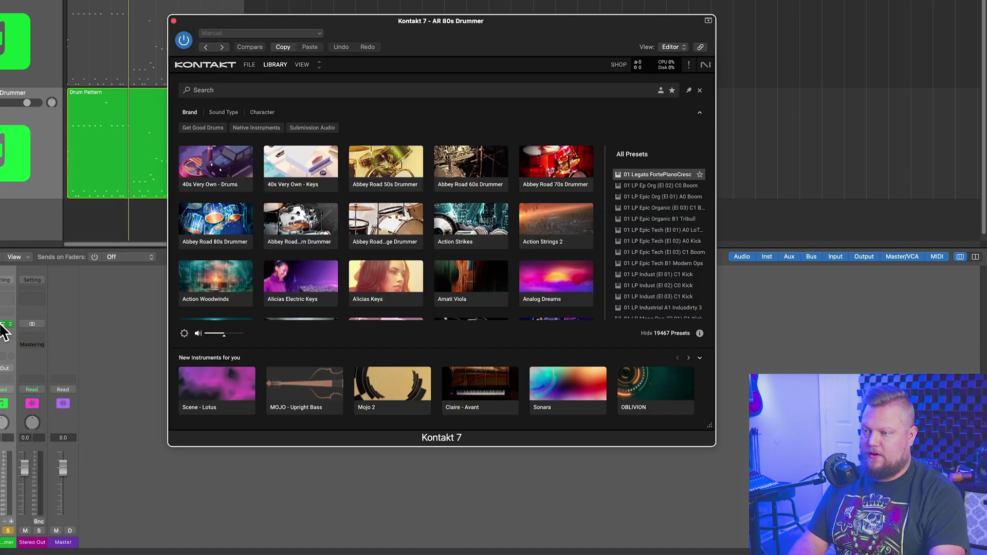
- Close the library browser, switch Kontakt to Rack View and show the Outputs section
{"action": "left_click", "coordinate": [277, 65]}
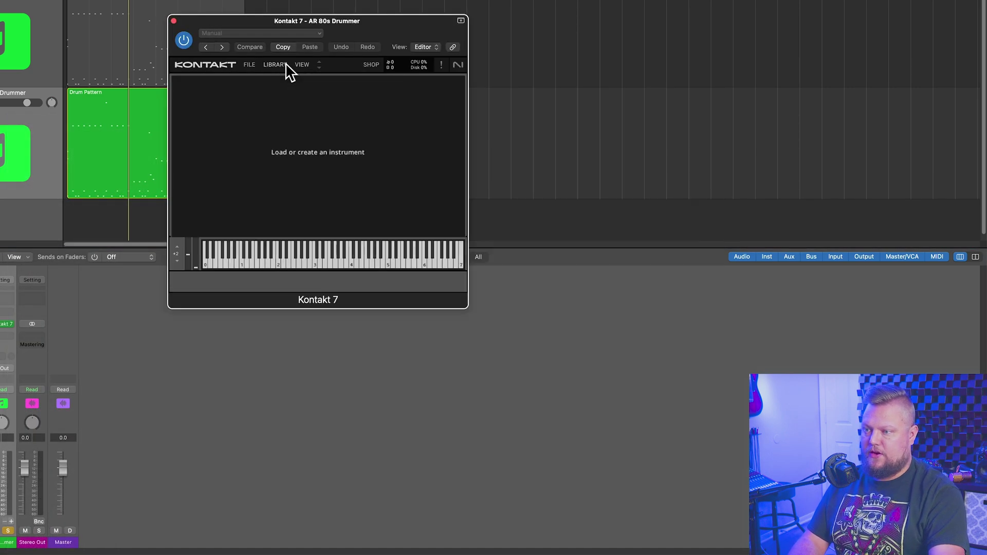
{"action": "left_click", "coordinate": [302, 64]}
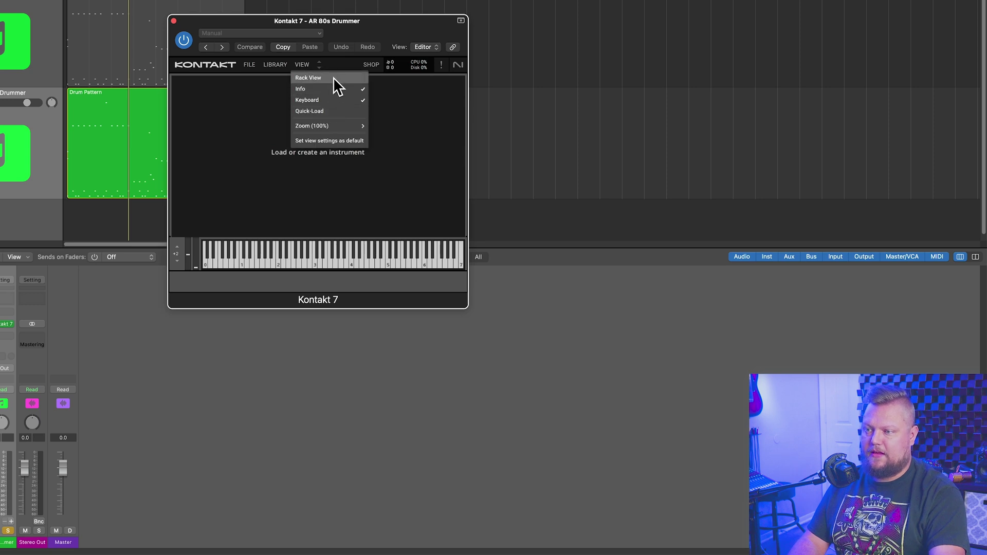
{"action": "left_click", "coordinate": [333, 78]}
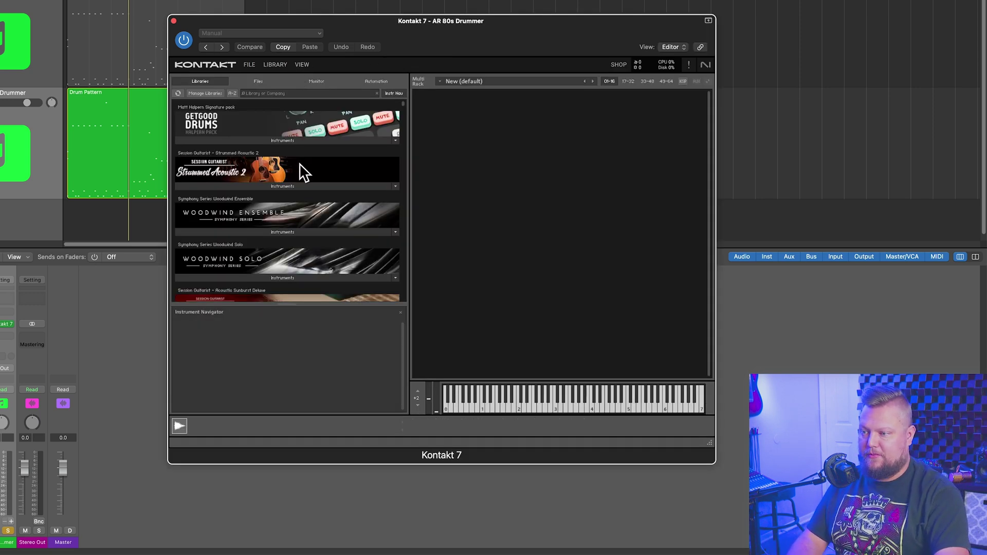
{"action": "scroll", "coordinate": [316, 225], "scroll_direction": "down", "scroll_amount": 3}
{"action": "left_click", "coordinate": [303, 64]}
{"action": "left_click", "coordinate": [322, 118]}
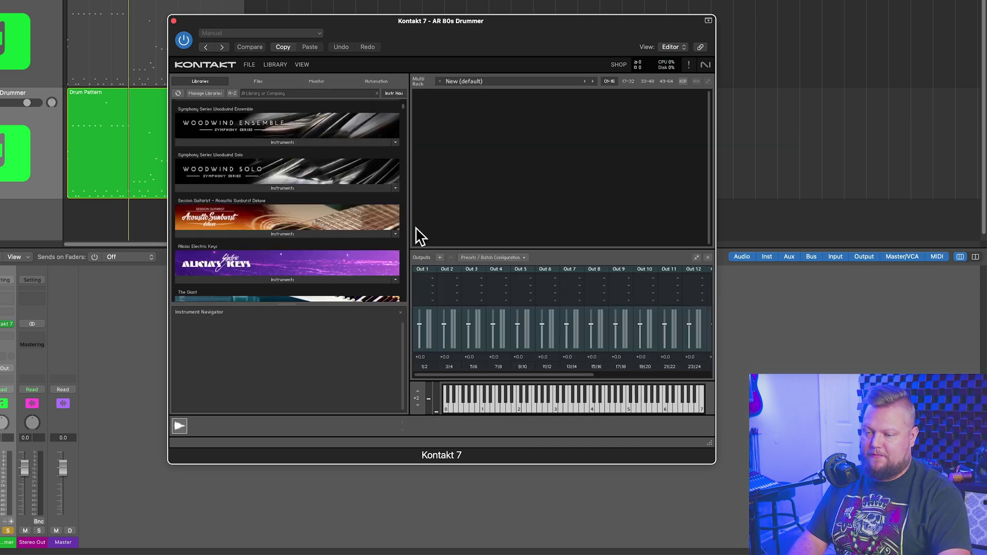
{"action": "scroll", "coordinate": [291, 220], "scroll_direction": "down", "scroll_amount": 10}
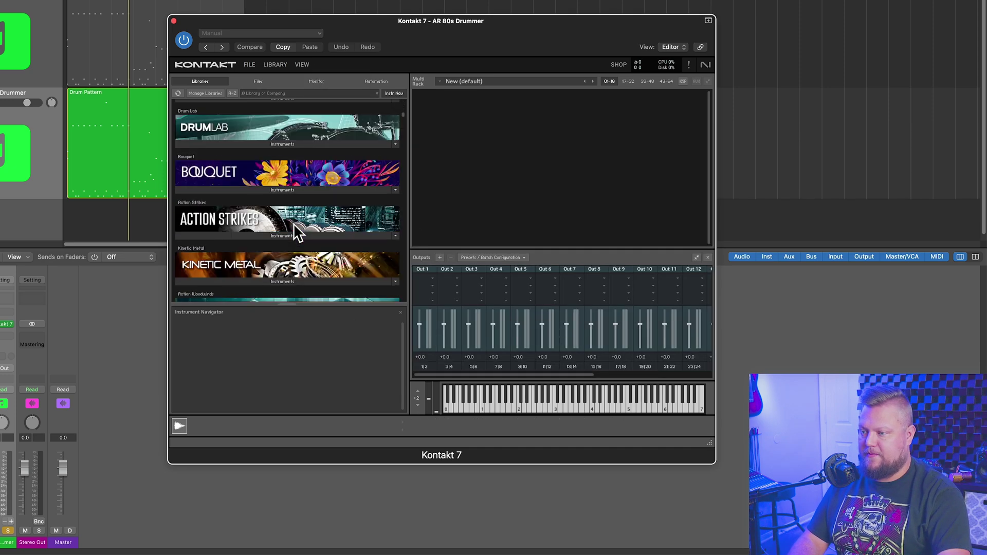
- Search 'abbey' and load the AR80s Chrome Kit Full kit from the 80s Drummer library
{"action": "type", "text": "abbey road"}
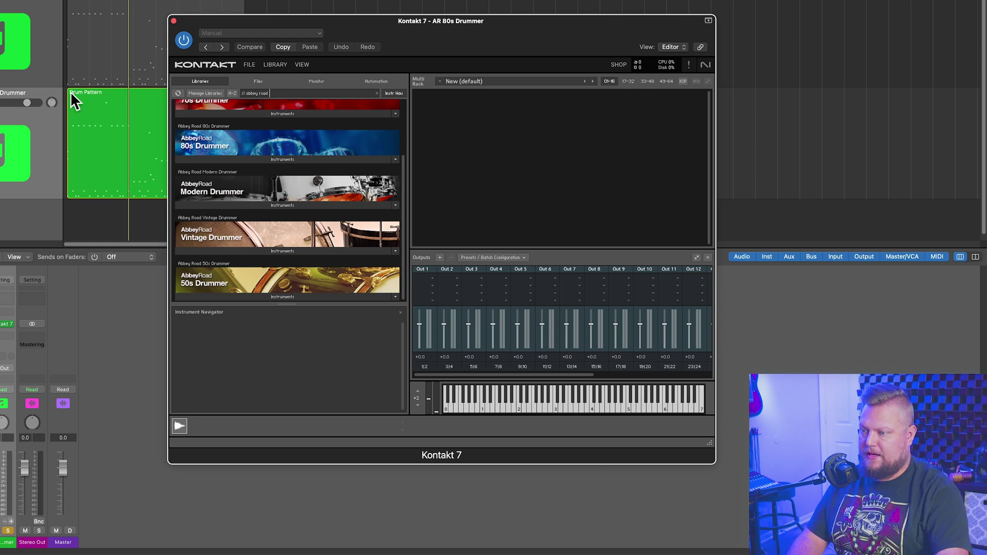
{"action": "left_click", "coordinate": [271, 161]}
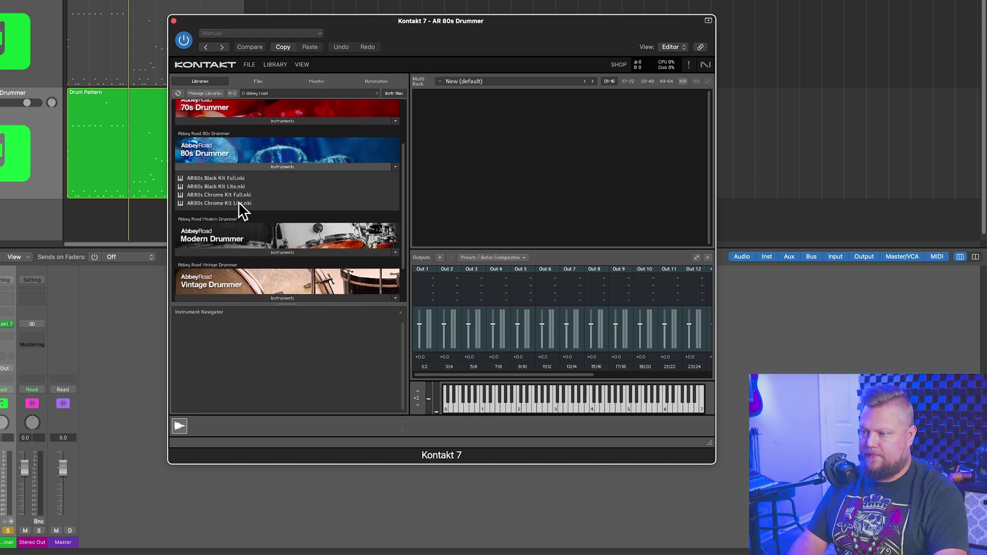
{"action": "double_click", "coordinate": [238, 195]}
{"action": "left_click", "coordinate": [708, 258]}
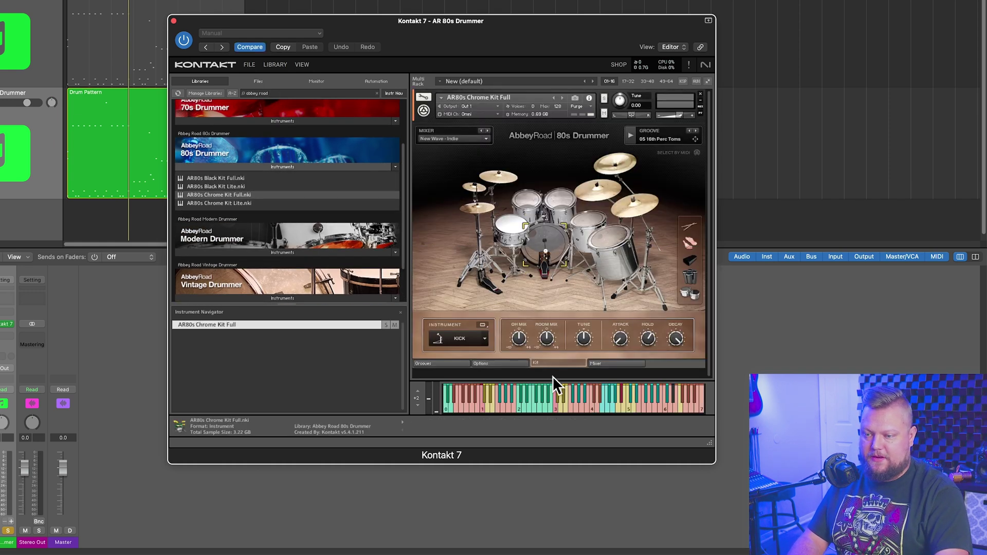
- In the kit mixer's routing settings, send Kick to its own output and Snare to Out 3
{"action": "left_click", "coordinate": [602, 364]}
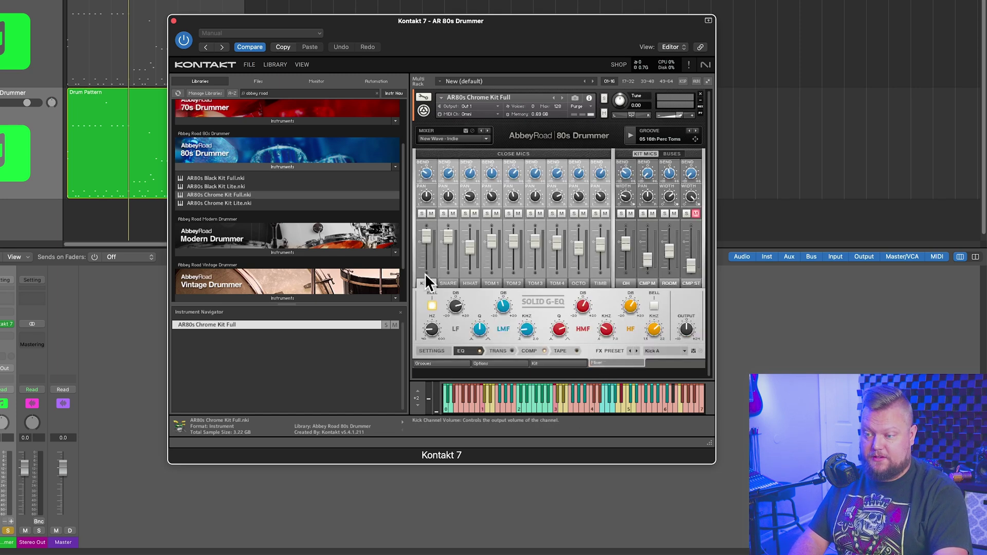
{"action": "left_click", "coordinate": [432, 351]}
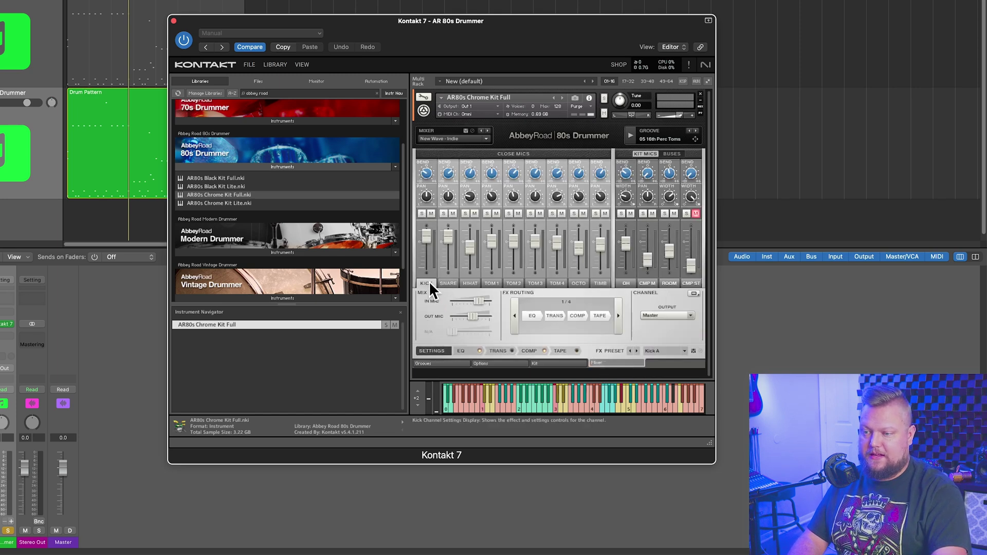
{"action": "left_click", "coordinate": [652, 311]}
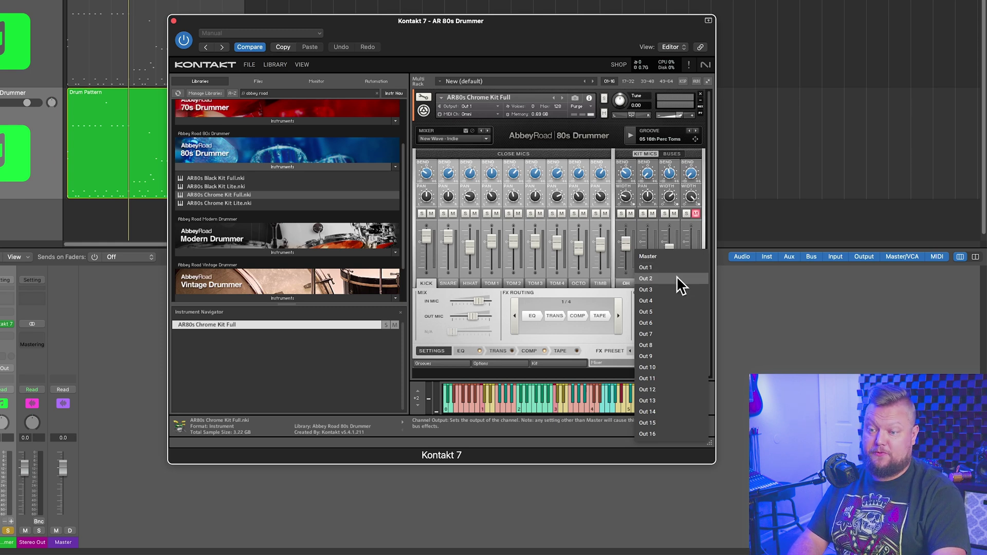
{"action": "left_click", "coordinate": [676, 276]}
{"action": "left_click", "coordinate": [449, 283]}
{"action": "left_click", "coordinate": [667, 316]}
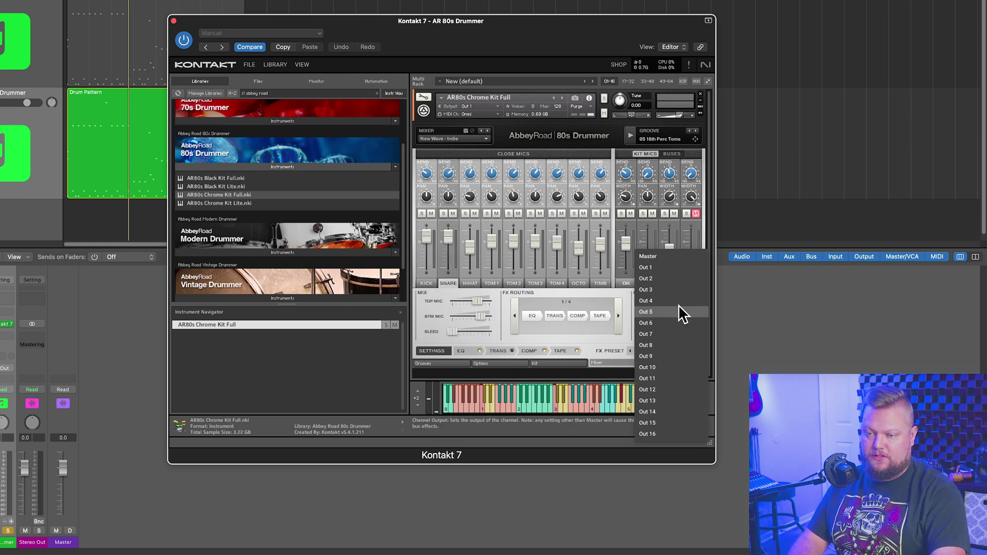
{"action": "left_click", "coordinate": [668, 281]}
- Route HiHat to Out 4, Tom 1 to Out 5 and Tom 2 to Out 6
{"action": "left_click", "coordinate": [470, 283]}
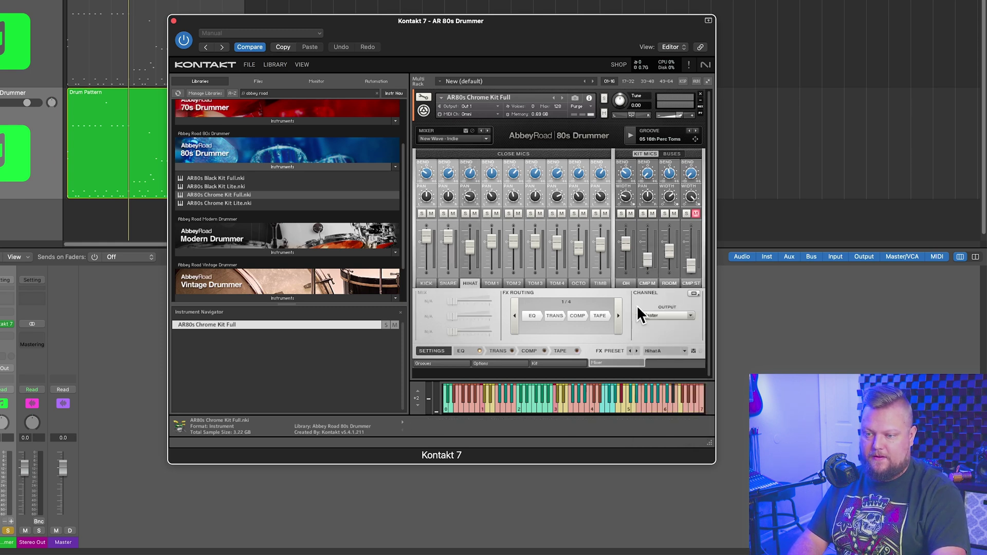
{"action": "left_click", "coordinate": [649, 315]}
{"action": "left_click", "coordinate": [673, 306]}
{"action": "left_click", "coordinate": [498, 282]}
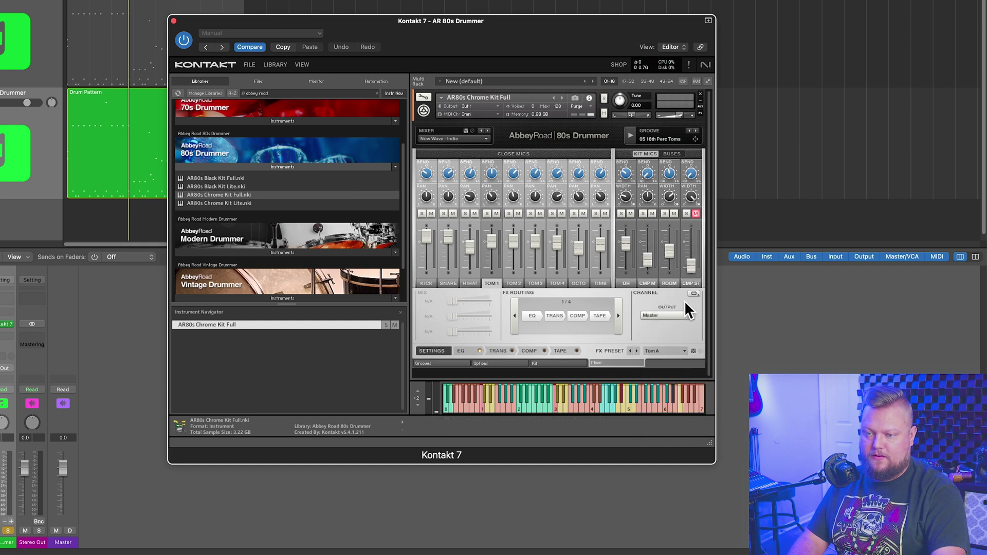
{"action": "left_click", "coordinate": [678, 312]}
{"action": "left_click", "coordinate": [676, 314]}
{"action": "left_click", "coordinate": [523, 283]}
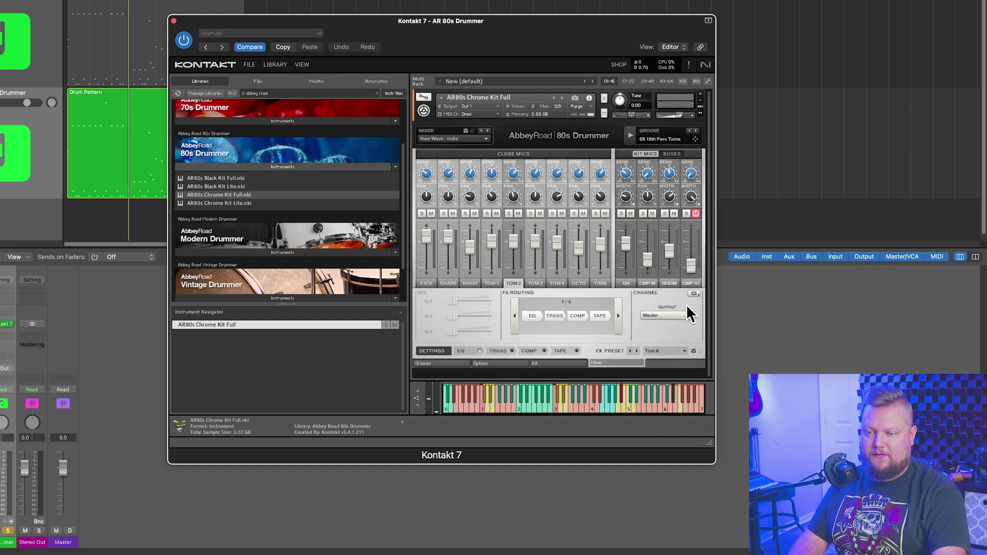
{"action": "left_click", "coordinate": [684, 314]}
{"action": "left_click", "coordinate": [674, 319]}
- Route Tom 3 to Out 7 and Tom 4 to Out 8
{"action": "left_click", "coordinate": [538, 283]}
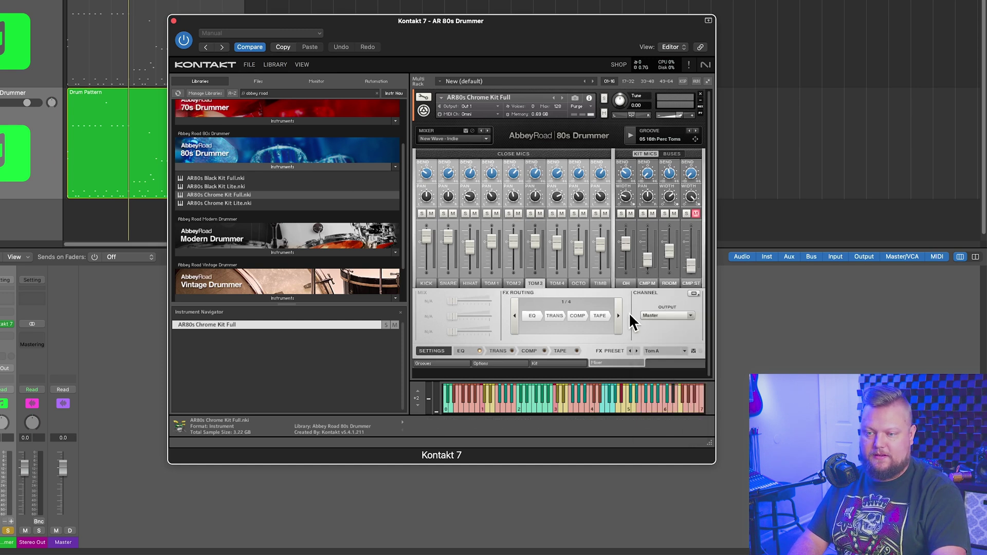
{"action": "left_click", "coordinate": [655, 314]}
{"action": "left_click", "coordinate": [665, 326]}
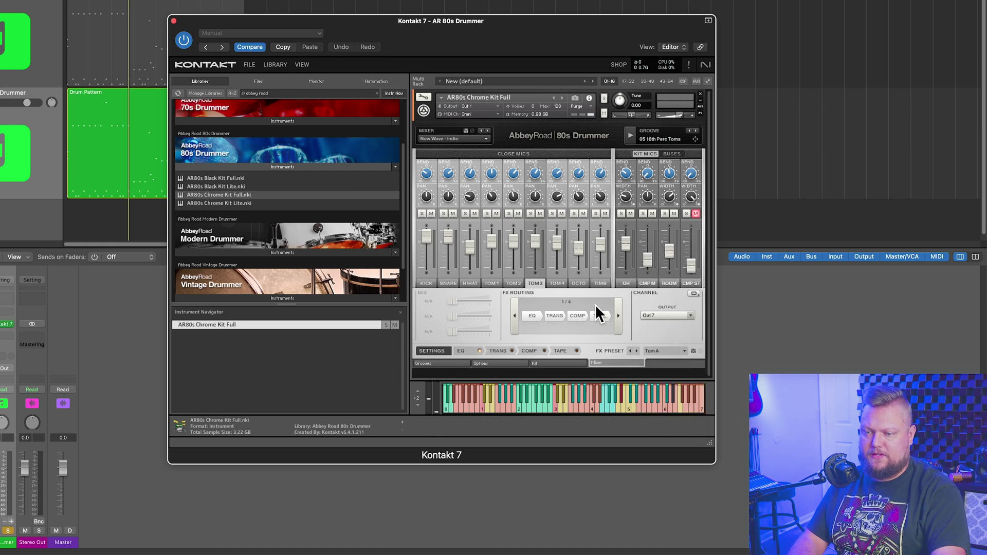
{"action": "left_click", "coordinate": [557, 282]}
{"action": "left_click", "coordinate": [661, 315]}
{"action": "left_click", "coordinate": [665, 344]}
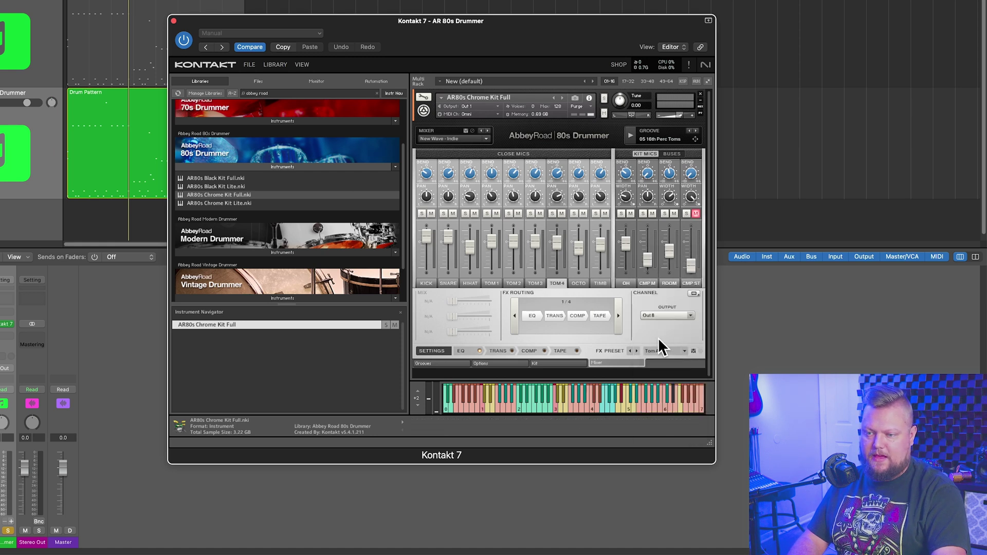
- Route the overheads channel to Out 1
{"action": "left_click", "coordinate": [580, 283]}
{"action": "left_click", "coordinate": [599, 283]}
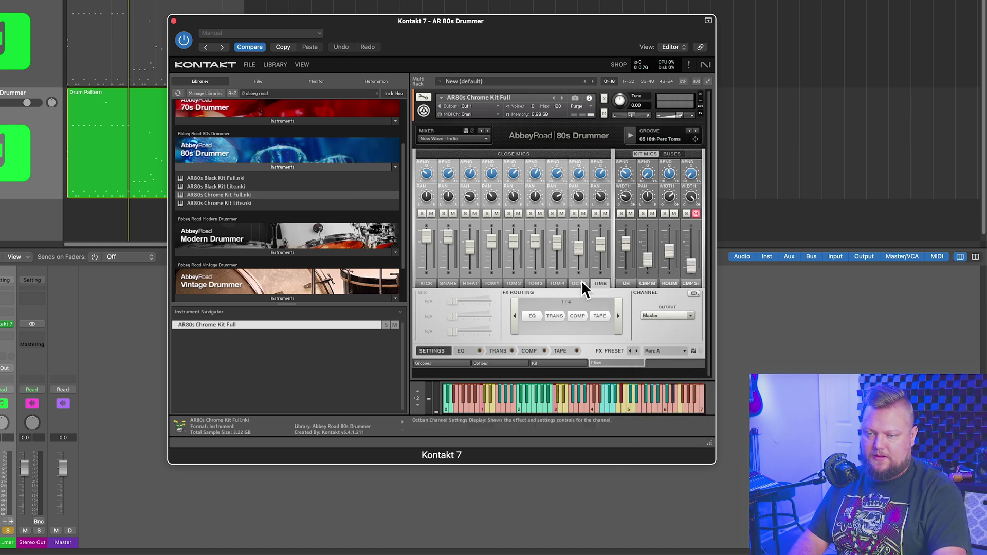
{"action": "left_click", "coordinate": [626, 283]}
{"action": "left_click", "coordinate": [663, 315]}
{"action": "left_click", "coordinate": [664, 267]}
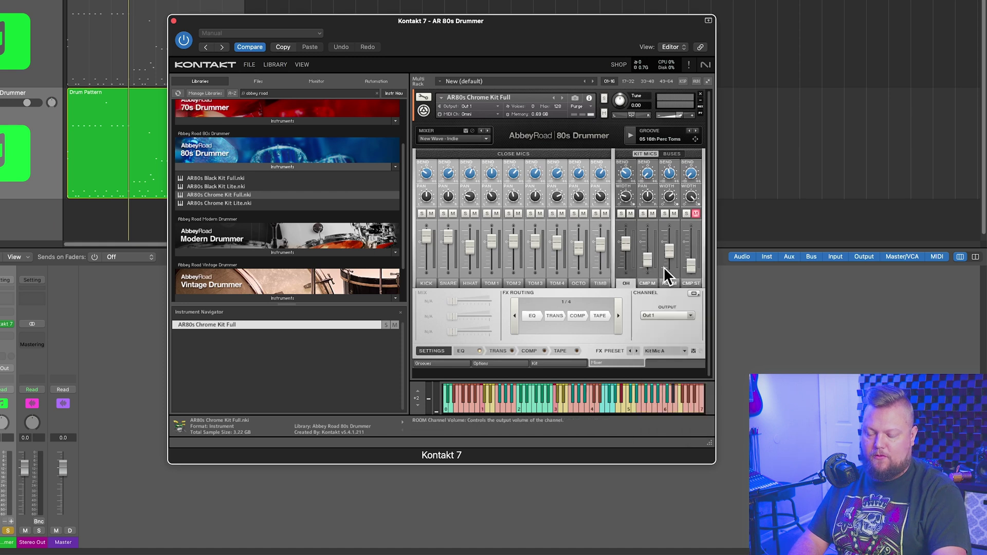
- Route the Room channel to Out 9, correcting an initial Out 8 choice
{"action": "left_click", "coordinate": [670, 283]}
{"action": "left_click", "coordinate": [664, 315]}
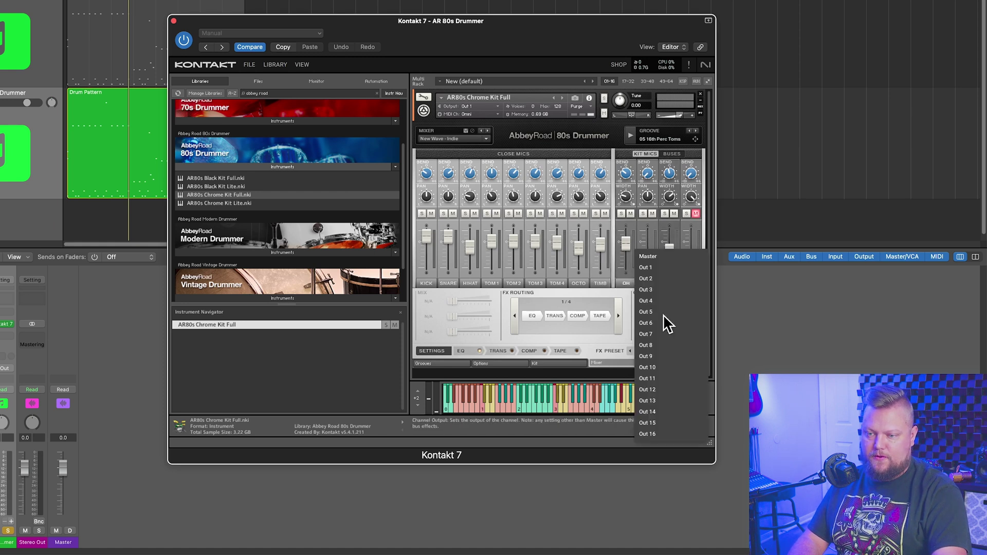
{"action": "left_click", "coordinate": [668, 345]}
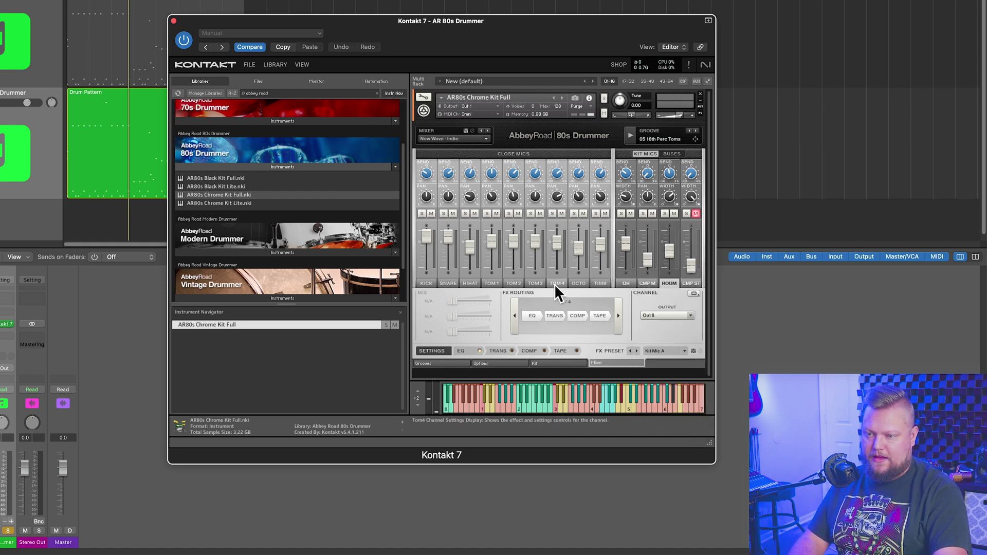
{"action": "left_click", "coordinate": [556, 283]}
{"action": "left_click", "coordinate": [661, 284]}
{"action": "left_click", "coordinate": [660, 314]}
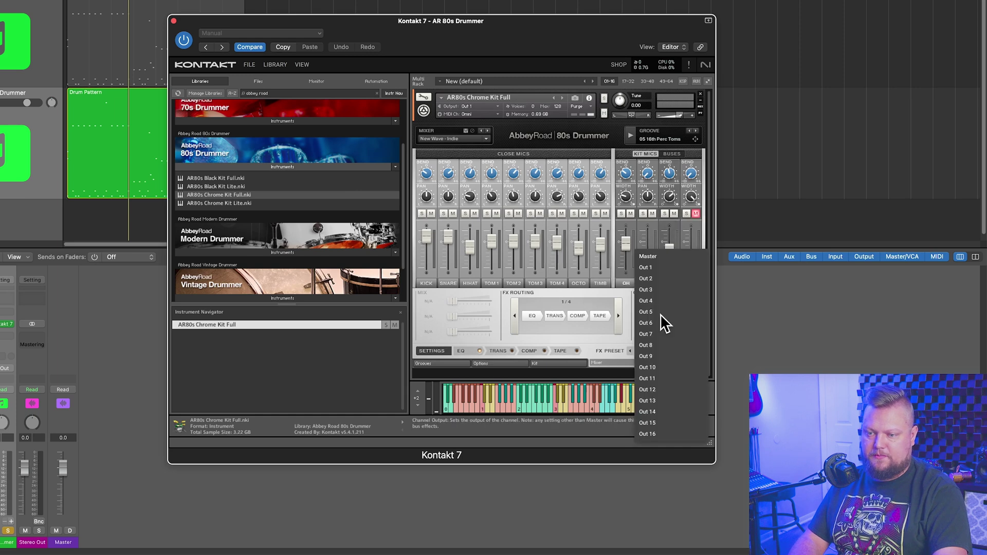
{"action": "left_click", "coordinate": [668, 352]}
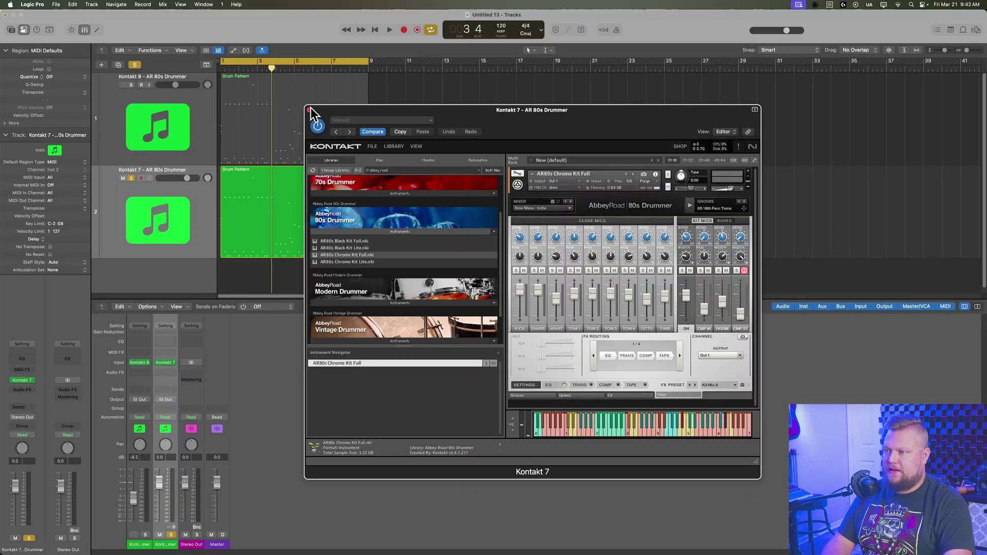
- Add aux channels in the mixer for Kontakt 7's separate outputs
{"action": "left_click_drag", "start_coordinate": [245, 21], "coordinate": [328, 12]}
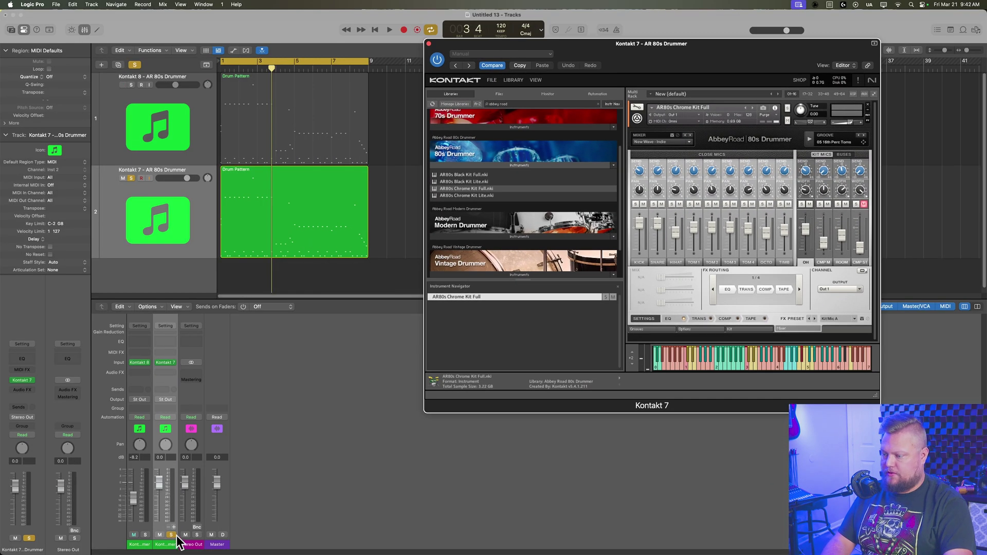
{"action": "left_click", "coordinate": [843, 261]}
{"action": "left_click", "coordinate": [174, 526]}
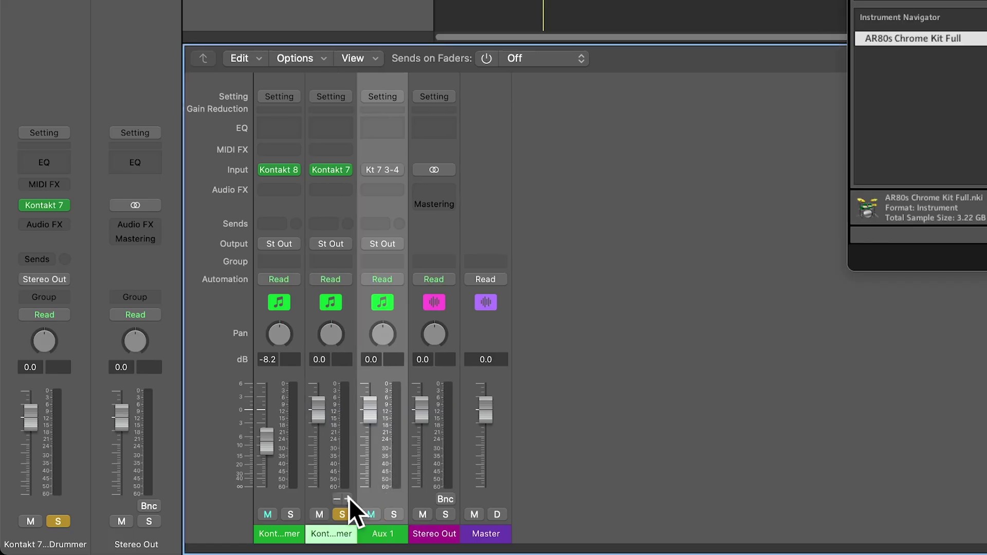
{"action": "left_click", "coordinate": [175, 526]}
{"action": "left_click", "coordinate": [174, 527]}
{"action": "left_click", "coordinate": [348, 498]}
{"action": "left_click", "coordinate": [348, 499]}
{"action": "left_click", "coordinate": [348, 499]}
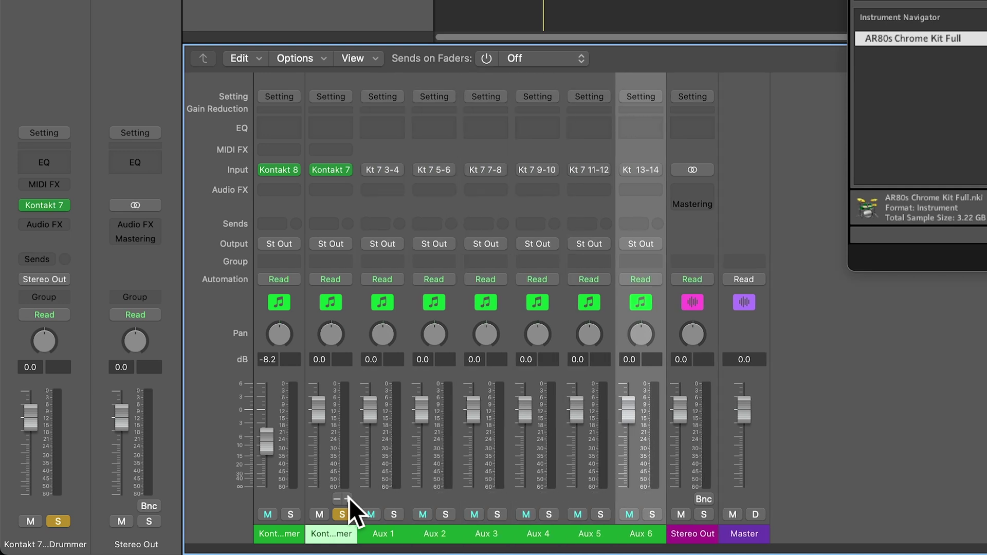
{"action": "left_click", "coordinate": [348, 498]}
{"action": "left_click", "coordinate": [348, 498]}
- Name the first aux channels Kick, Snare, Hi Hat and Tom 1
{"action": "double_click", "coordinate": [381, 534]}
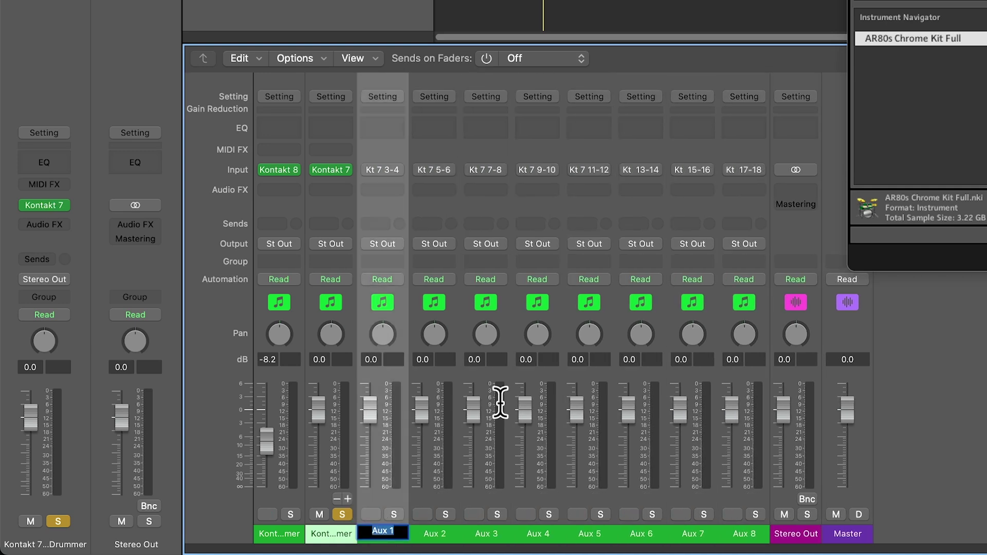
{"action": "type", "text": "Kick"}
{"action": "key", "text": "Tab"}
{"action": "type", "text": "Snare"}
{"action": "key", "text": "Tab"}
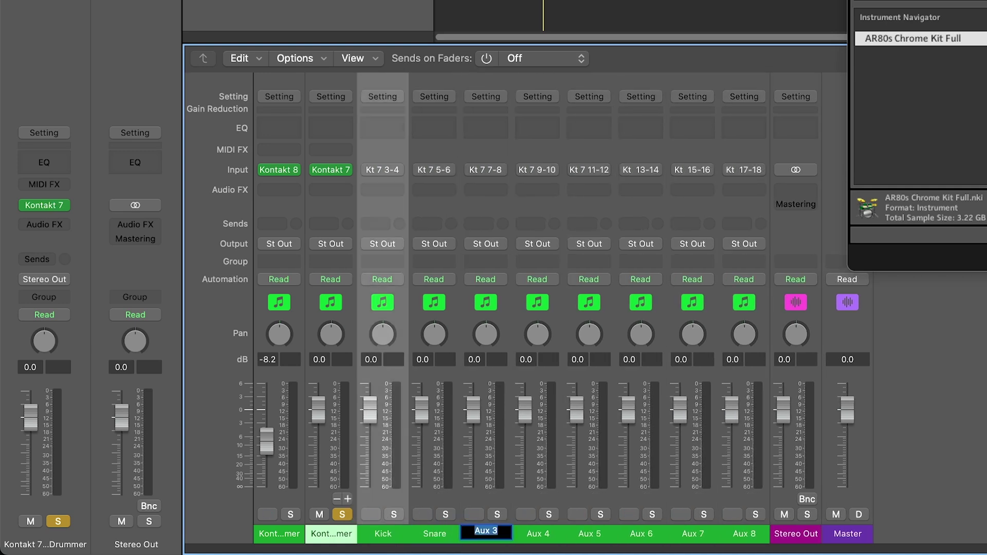
{"action": "type", "text": "Hi Hat"}
{"action": "key", "text": "Tab"}
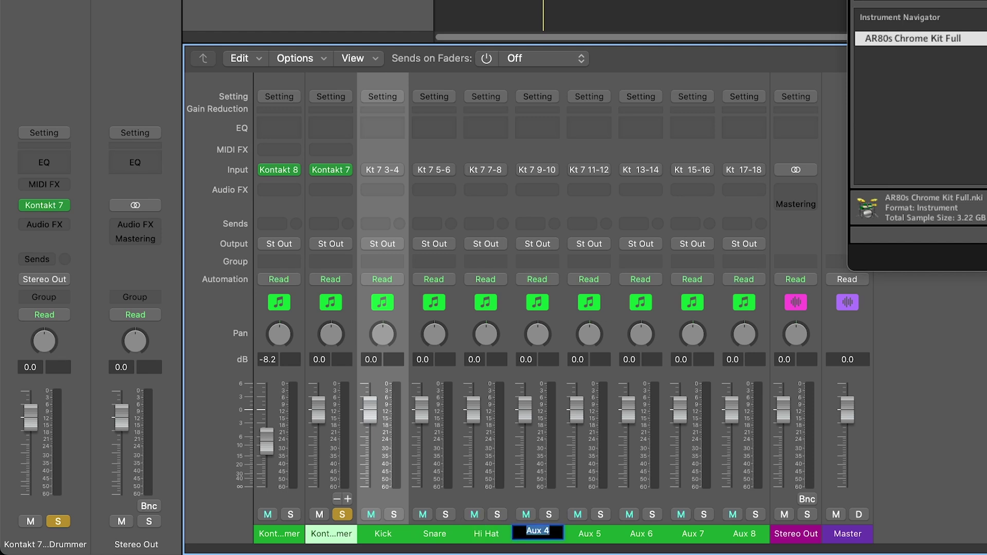
{"action": "type", "text": "Tom 1"}
{"action": "key", "text": "Tab"}
- Name the remaining auxes Tom 2, Tom 3, Tom 4 and Room, and unsolo Kontakt 7
{"action": "type", "text": "Tom 2"}
{"action": "key", "text": "Tab"}
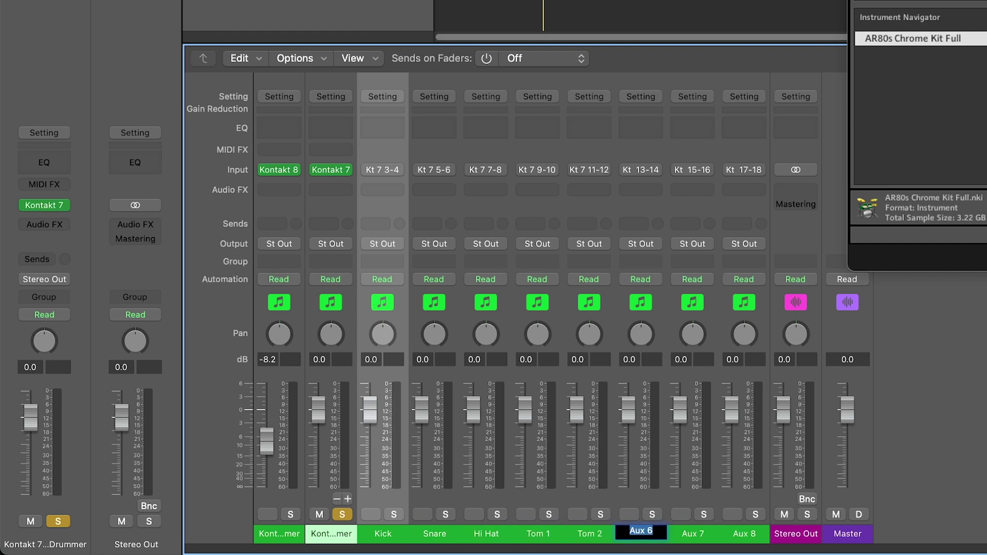
{"action": "type", "text": "Tom 3"}
{"action": "key", "text": "Tab"}
{"action": "type", "text": "Tom 4"}
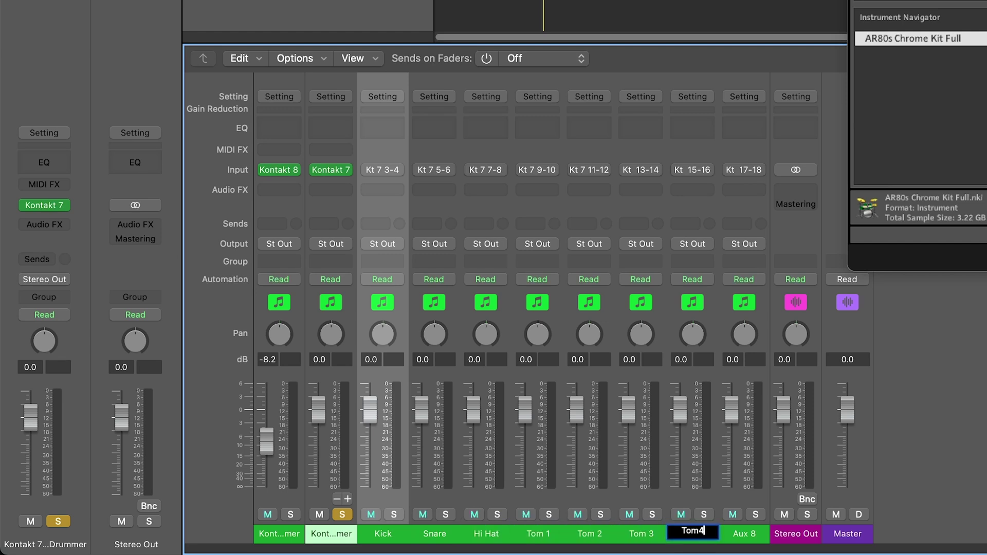
{"action": "key", "text": "Tab"}
{"action": "type", "text": "Room"}
{"action": "key", "text": "Return"}
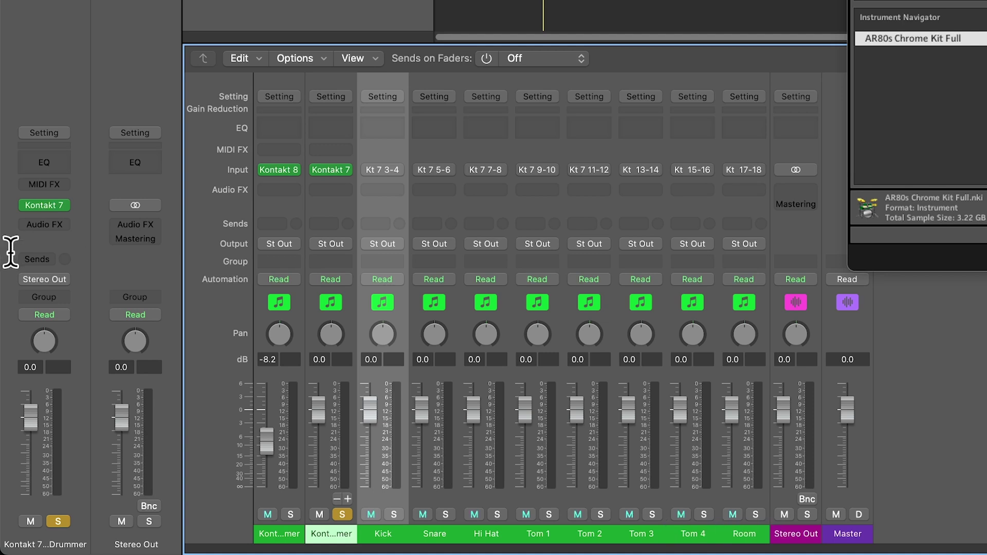
{"action": "left_click", "coordinate": [342, 514]}
- Mute the Kontakt 8 channel, start playback and solo Kick, Snare and Hi Hat in turn
{"action": "left_click", "coordinate": [268, 515]}
{"action": "key", "text": "space"}
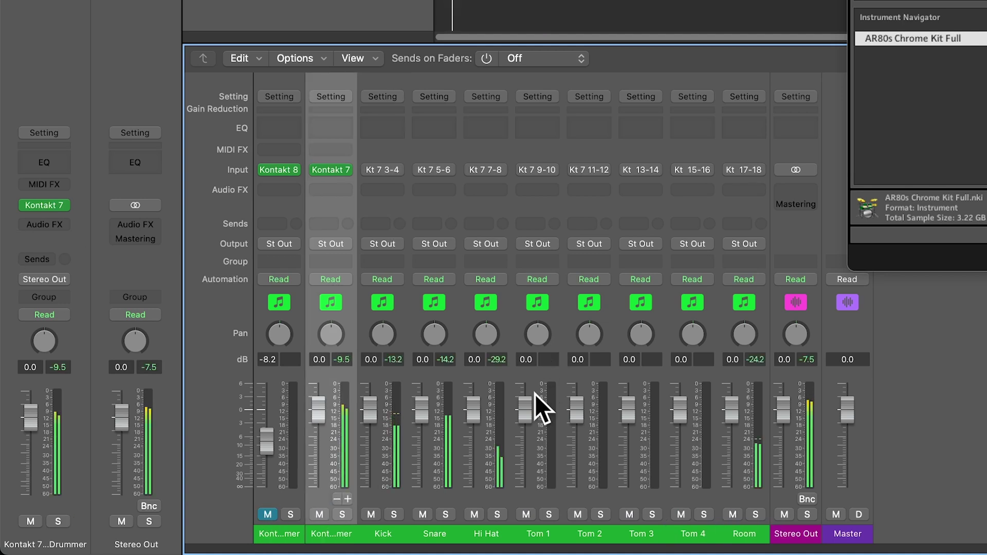
{"action": "left_click", "coordinate": [393, 514]}
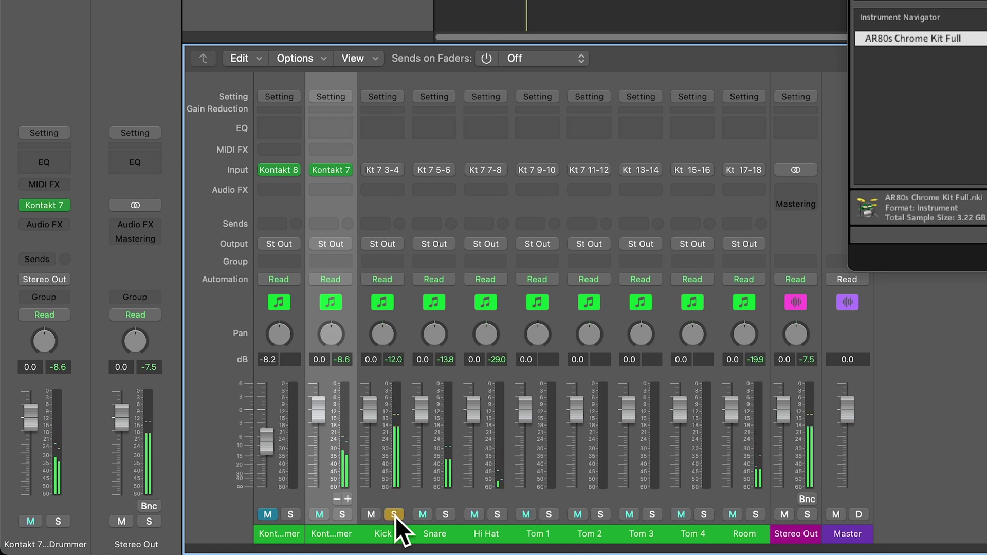
{"action": "left_click", "coordinate": [394, 514]}
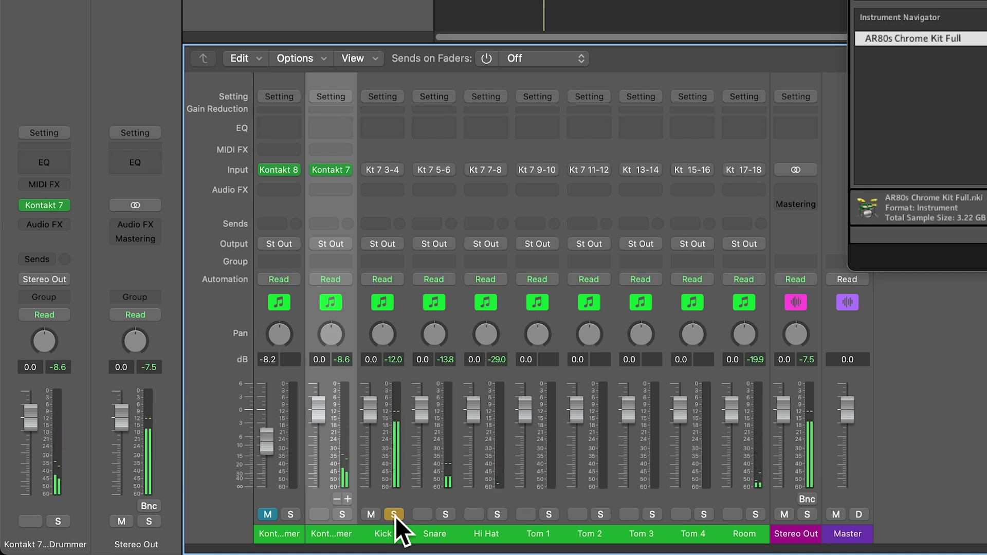
{"action": "left_click", "coordinate": [441, 514]}
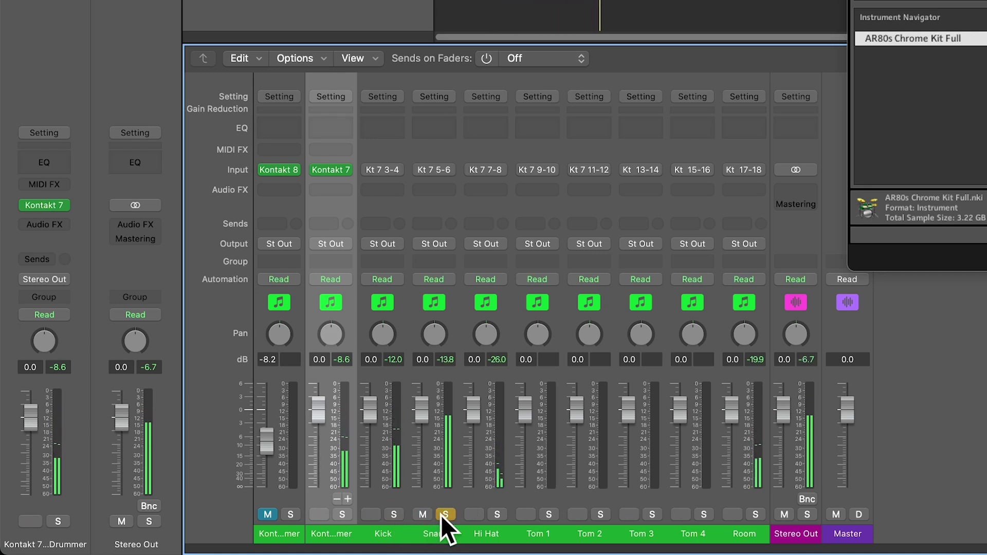
{"action": "left_click", "coordinate": [498, 514]}
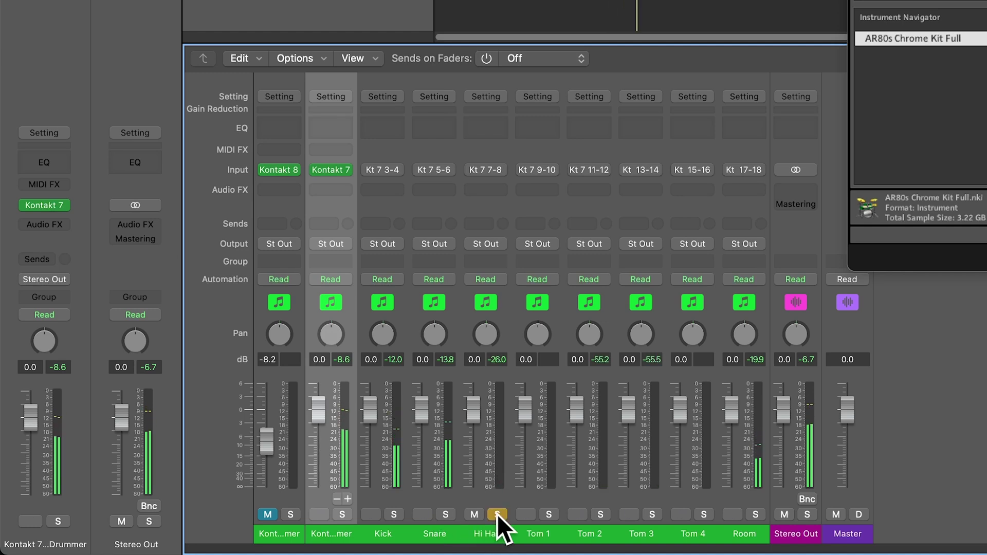
- Lower Room to -8.0 dB and Kontakt 7 to -6.4 dB, then select Kontakt 7 through Room
{"action": "left_click", "coordinate": [755, 515]}
{"action": "left_click_drag", "start_coordinate": [731, 411], "coordinate": [731, 441]}
{"action": "left_click", "coordinate": [756, 514]}
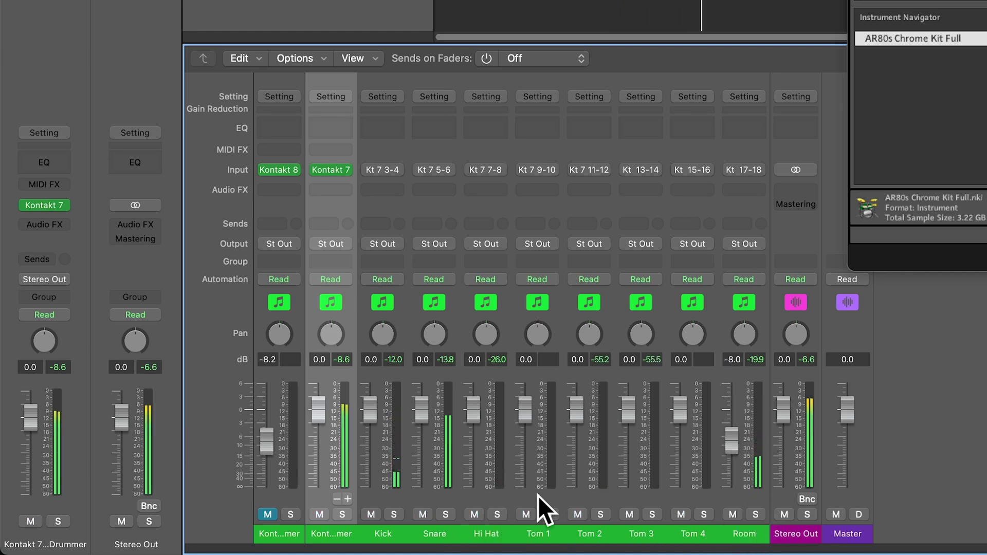
{"action": "left_click", "coordinate": [350, 514]}
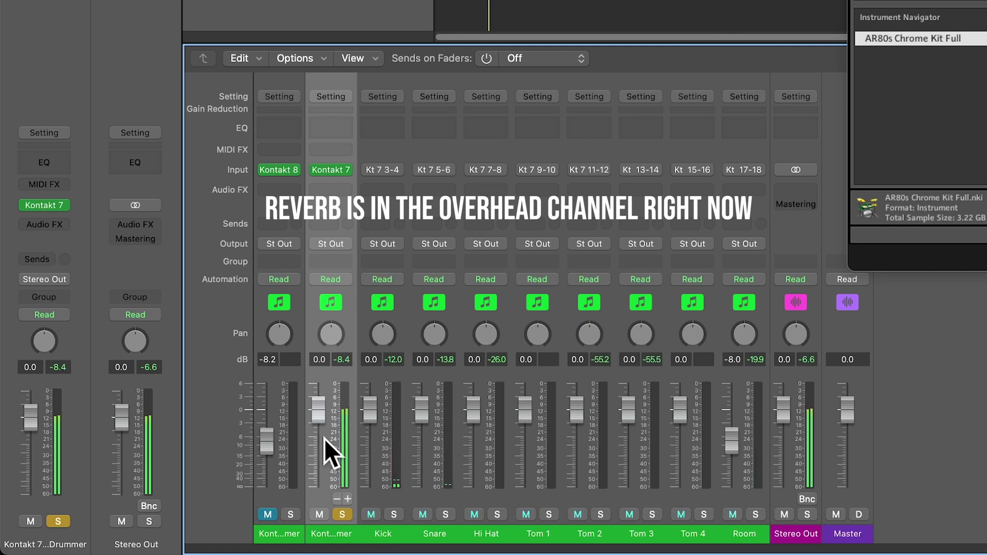
{"action": "left_click_drag", "start_coordinate": [325, 439], "coordinate": [342, 467]}
{"action": "left_click", "coordinate": [342, 515]}
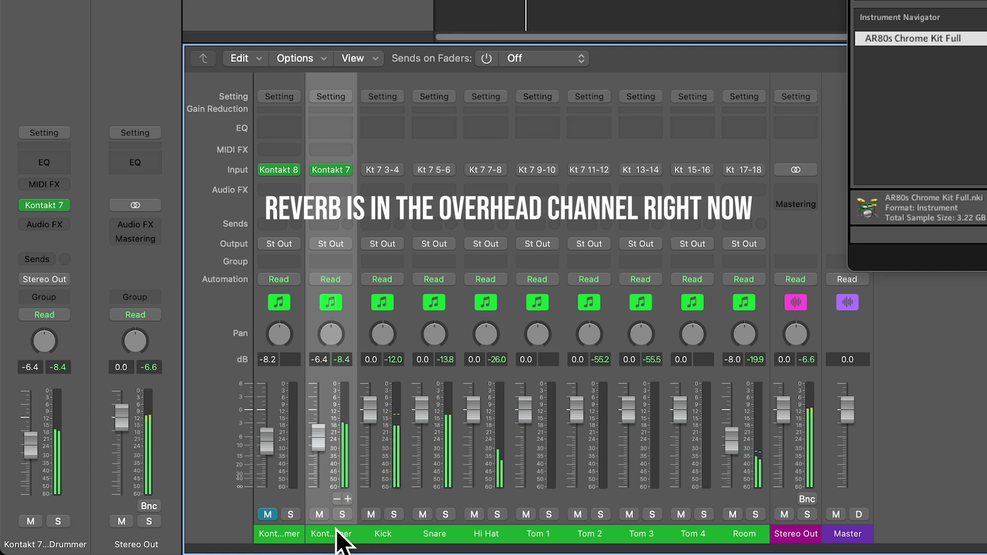
{"action": "mouse_move", "coordinate": [337, 532]}
{"action": "left_mouse_down"}
{"action": "mouse_move", "coordinate": [740, 534]}
{"action": "mouse_move", "coordinate": [735, 524]}
{"action": "left_mouse_up"}
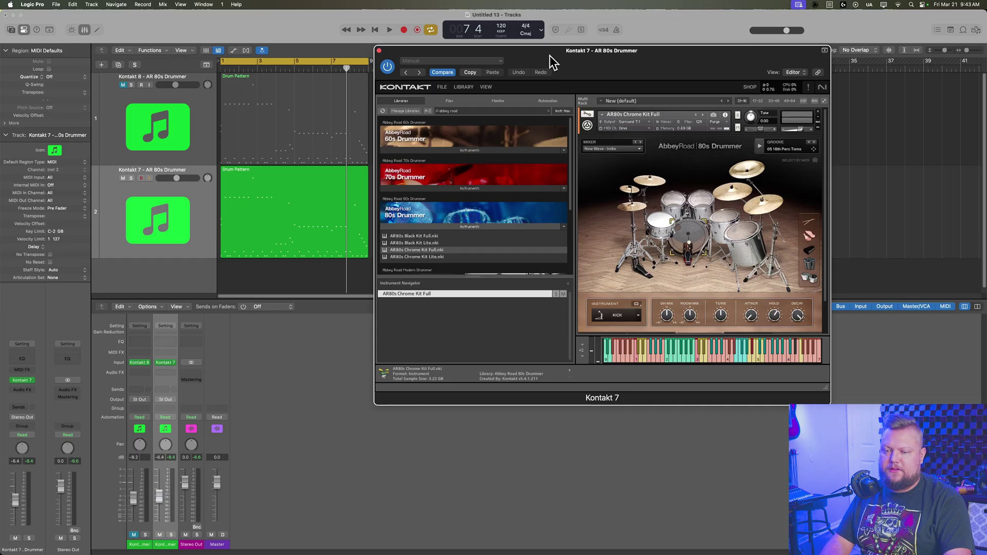
- Reposition the Kontakt 7 window and show the kit mixer's routing settings
{"action": "left_click_drag", "start_coordinate": [568, 49], "coordinate": [462, 30]}
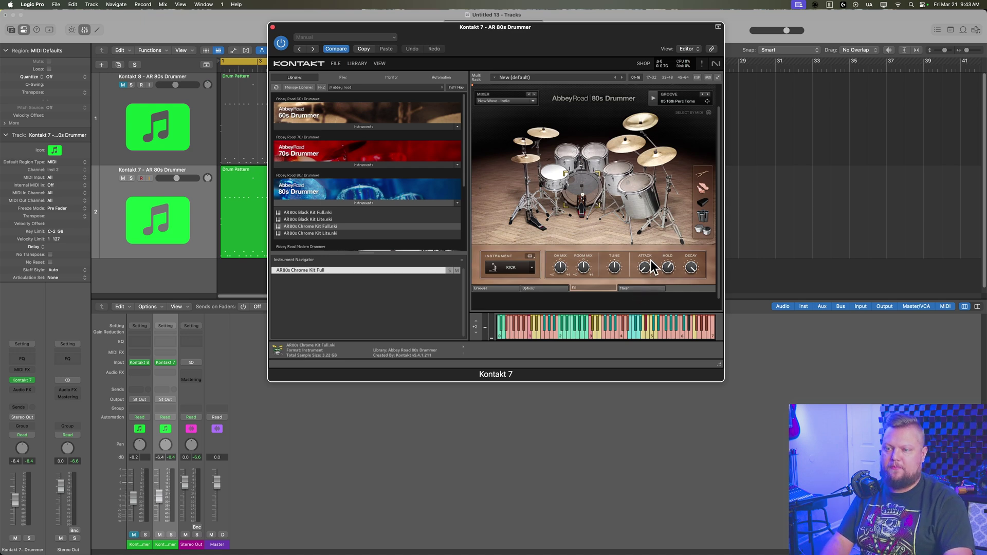
{"action": "left_click", "coordinate": [641, 288]}
{"action": "left_click", "coordinate": [480, 279]}
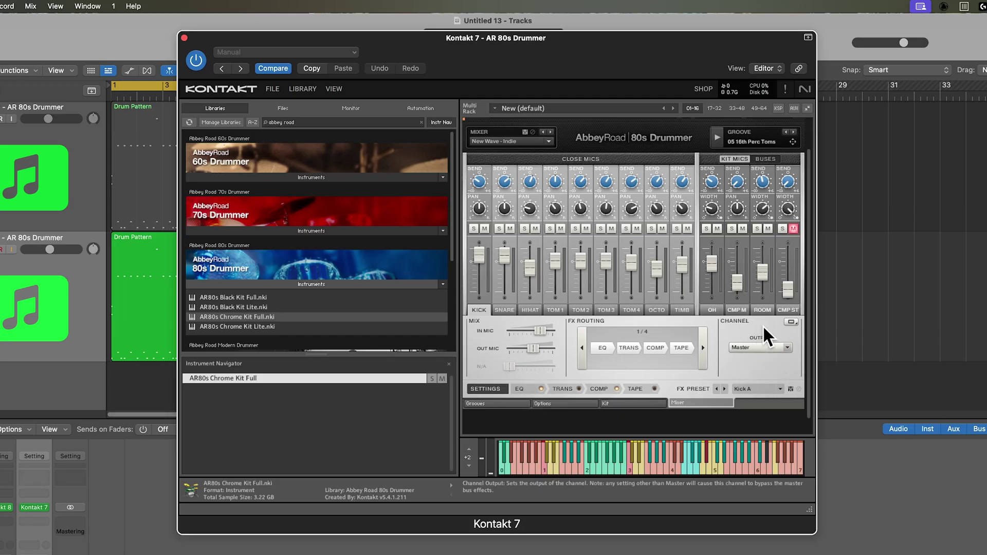
- Apply the factory Stereo 16x output layout, then remove the drum kit from the rack
{"action": "left_click", "coordinate": [334, 89]}
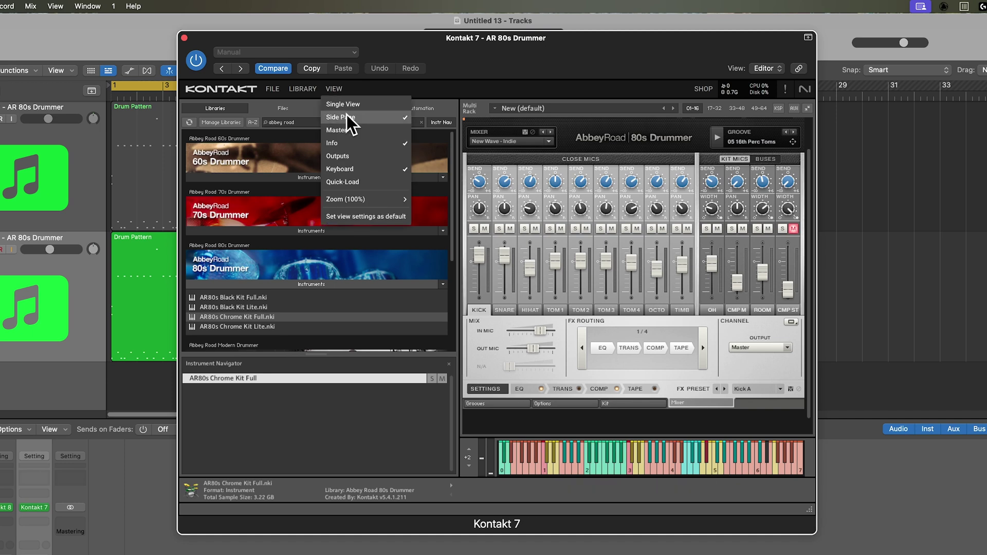
{"action": "left_click", "coordinate": [372, 151]}
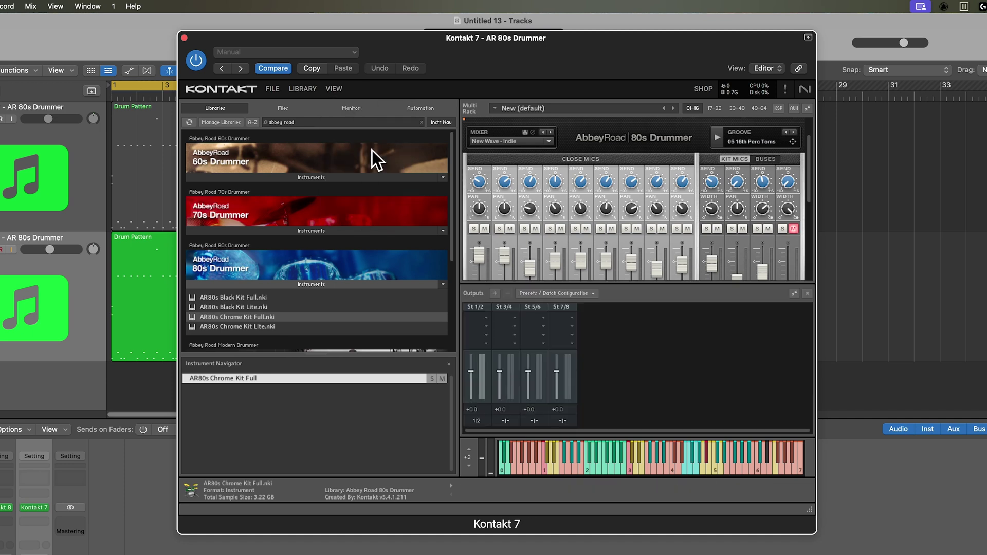
{"action": "left_click", "coordinate": [575, 294]}
{"action": "mouse_move", "coordinate": [581, 347]}
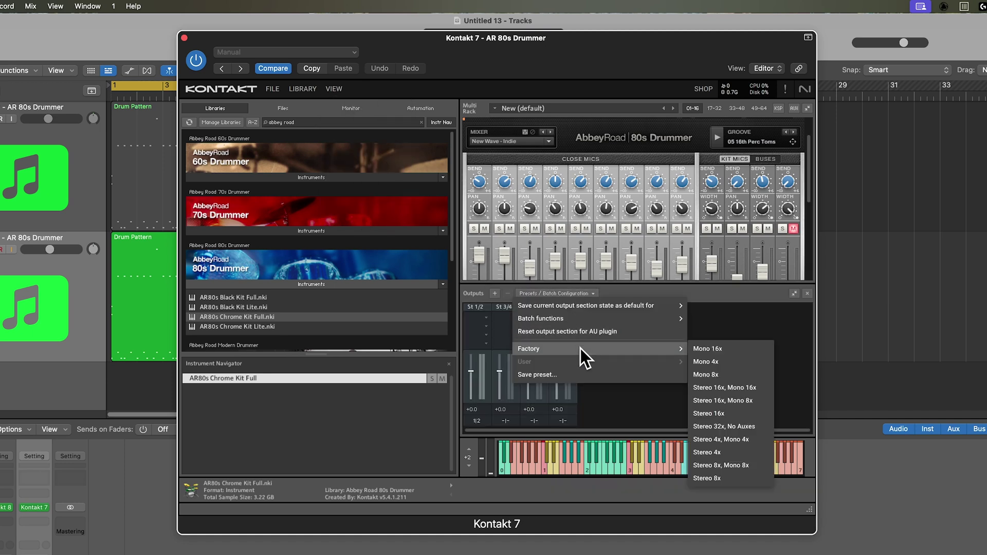
{"action": "left_click", "coordinate": [749, 413]}
{"action": "left_click", "coordinate": [807, 294]}
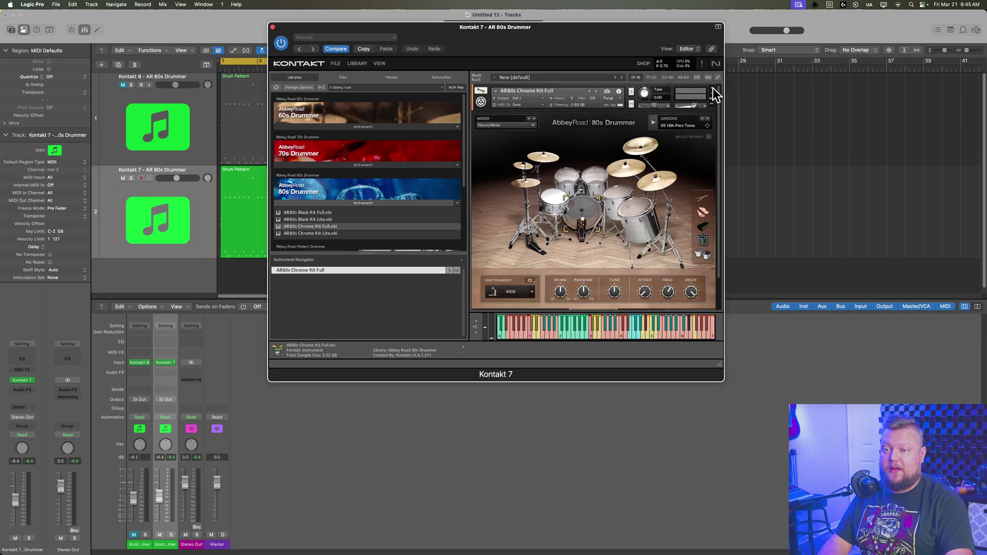
{"action": "left_click", "coordinate": [713, 88]}
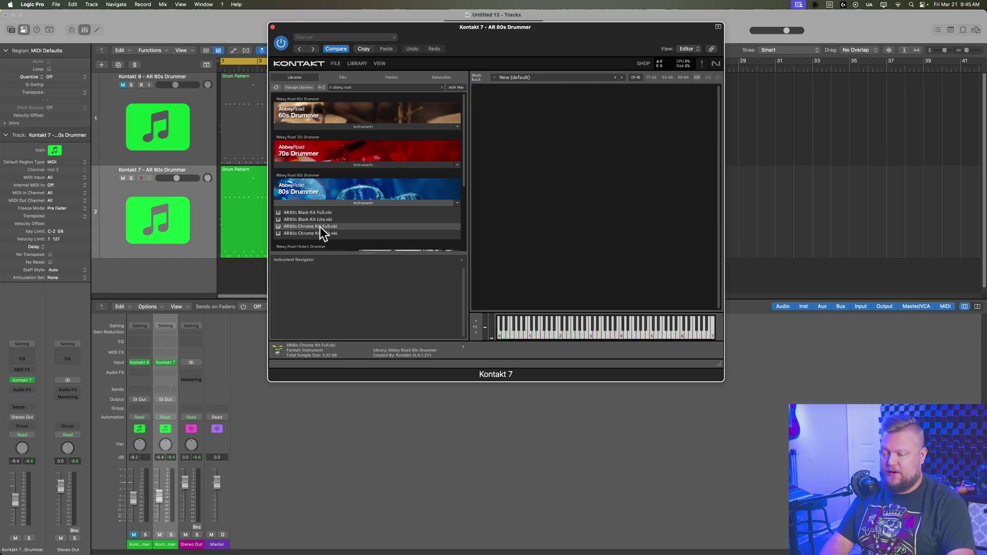
- Drag AR80s Chrome Kit Full.nki into the empty rack and list the kick's Channel Output choices
{"action": "left_click_drag", "start_coordinate": [320, 227], "coordinate": [551, 198]}
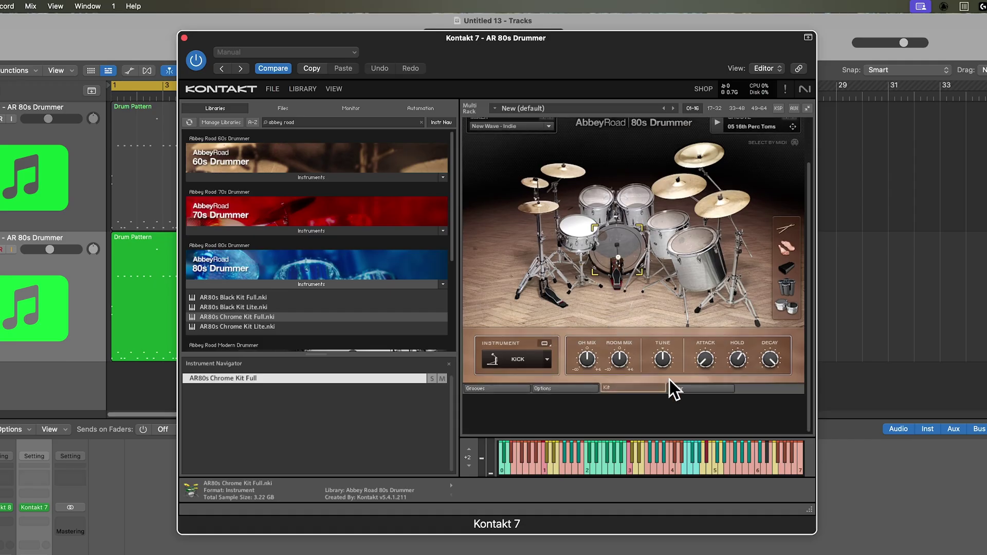
{"action": "left_click", "coordinate": [678, 387]}
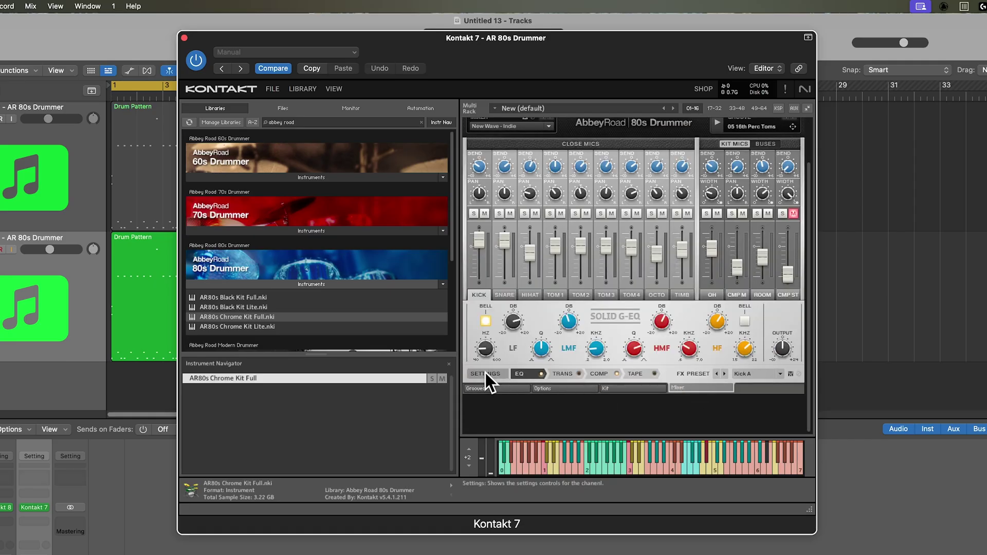
{"action": "left_click", "coordinate": [485, 374]}
{"action": "left_click", "coordinate": [753, 334]}
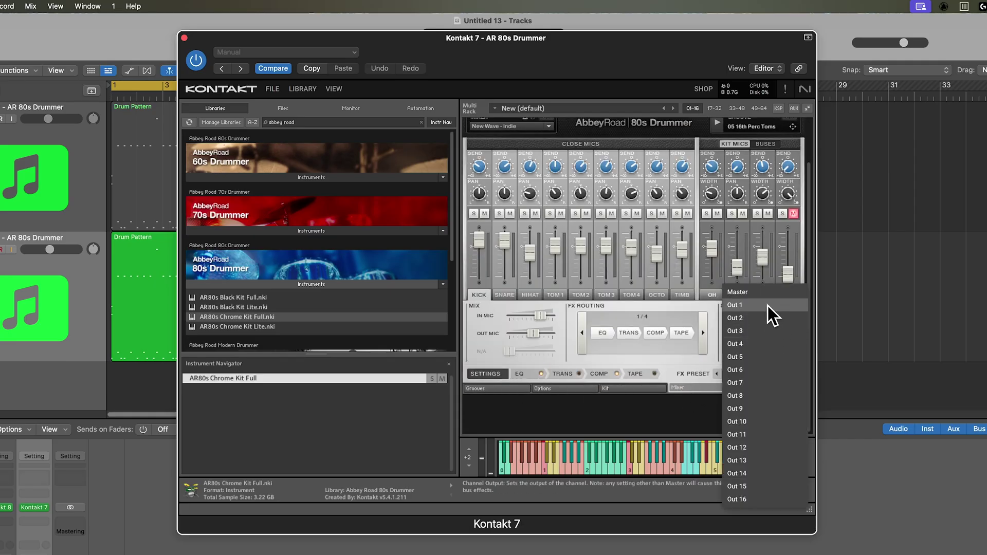